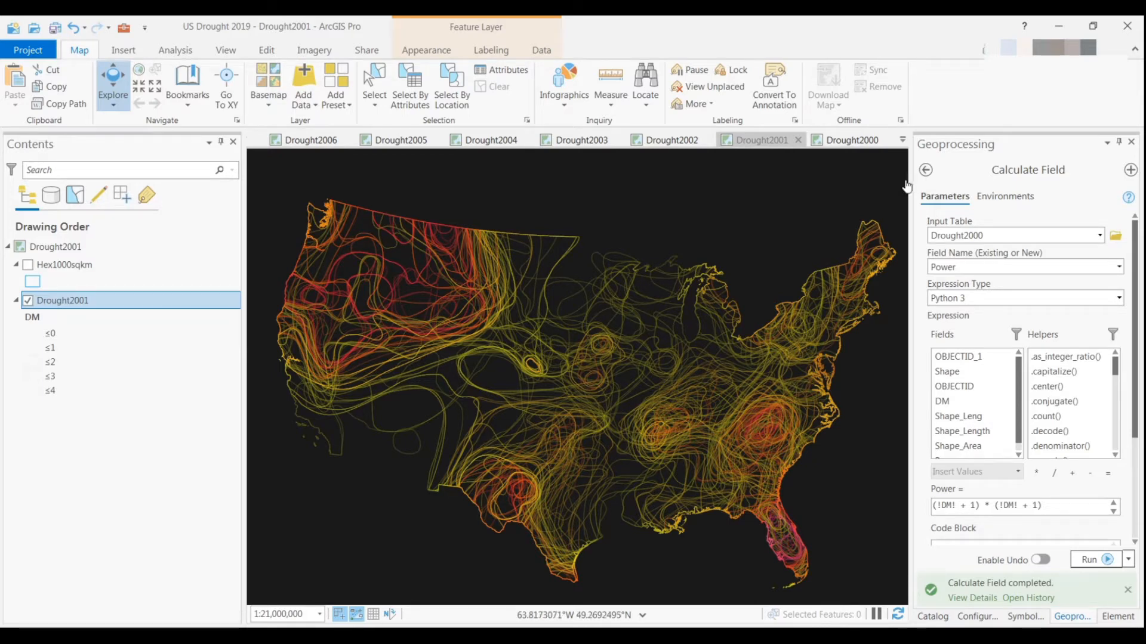
Open the Drought2001 layer's attribute table and bring up its fields design view.
right_click(70, 303)
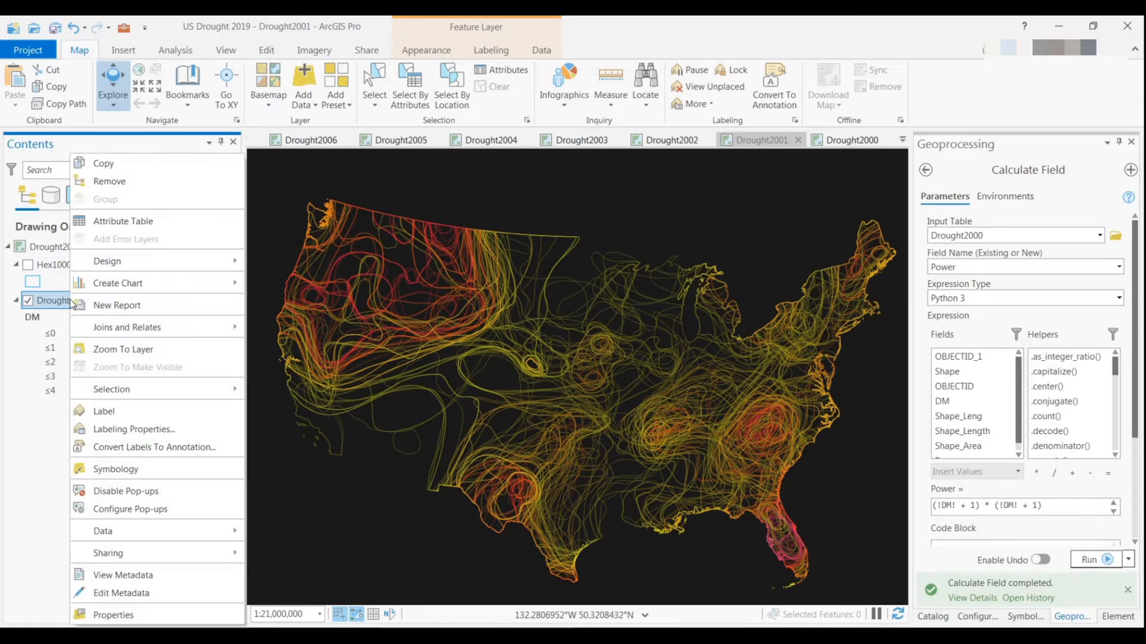
click(117, 221)
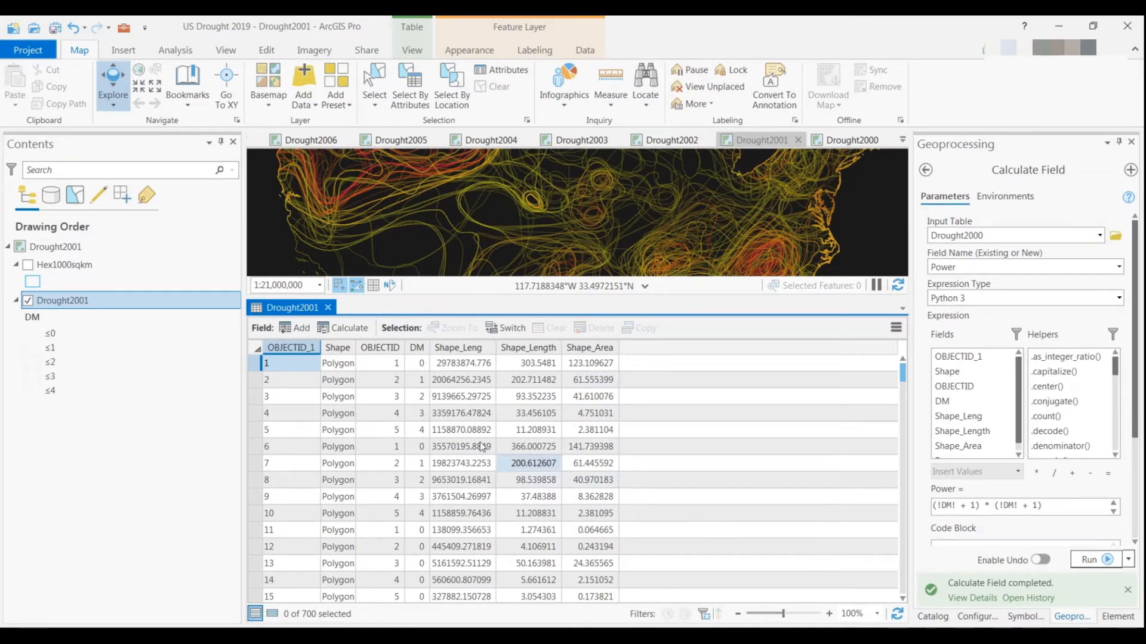
mouse_move(414, 354)
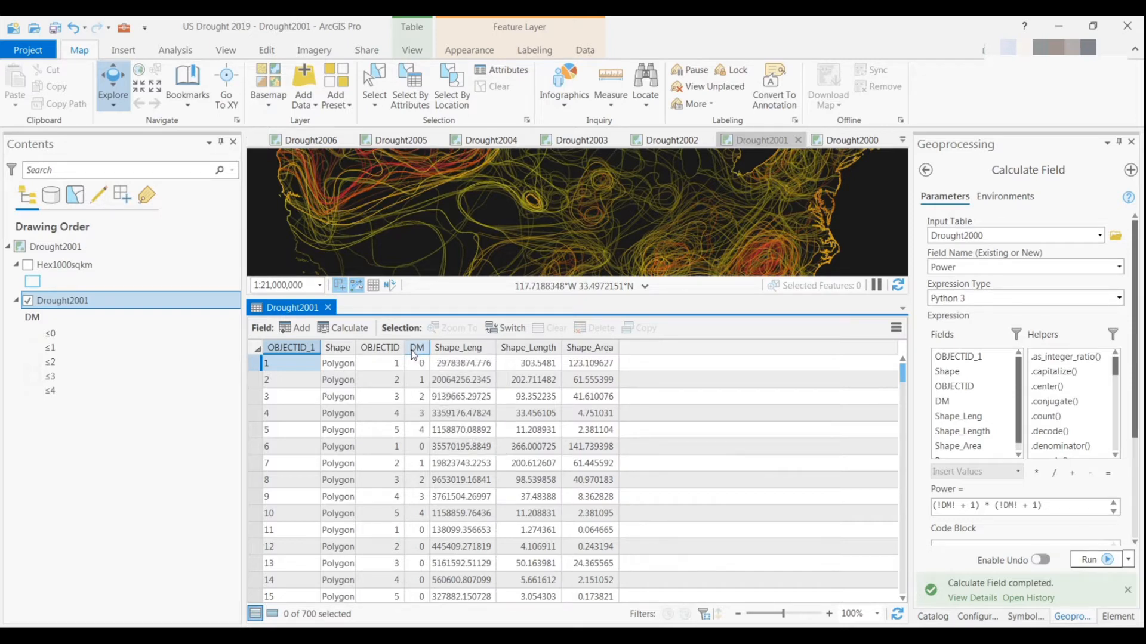
click(412, 51)
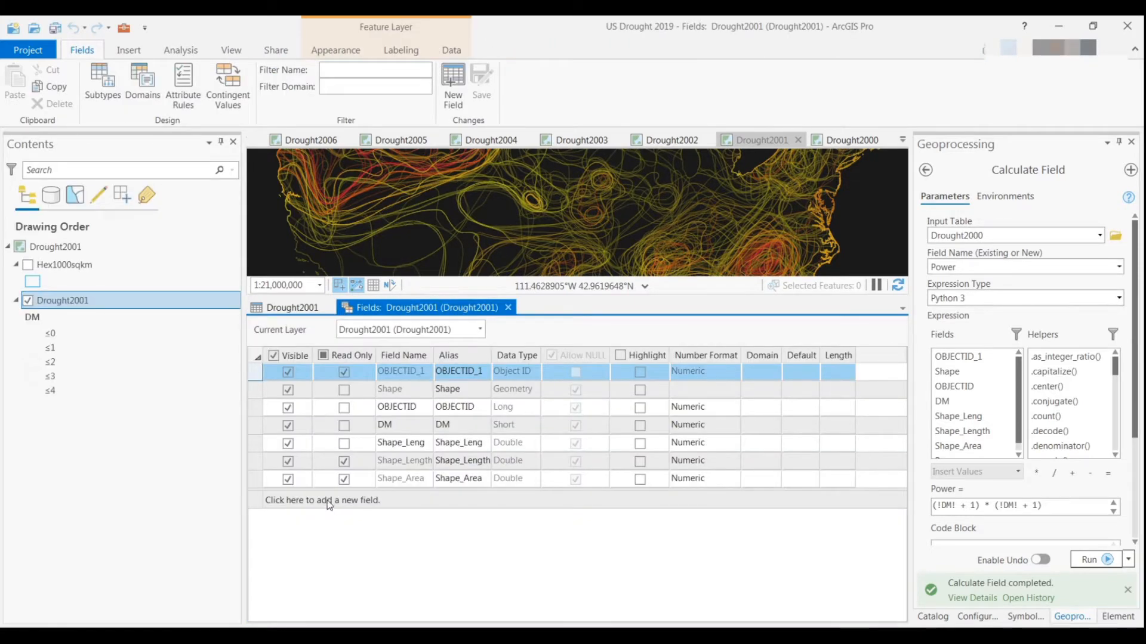
Add a field named Power with alias Power and data type Short to Drought2001, save it and close the fields view.
click(328, 501)
text(Power)
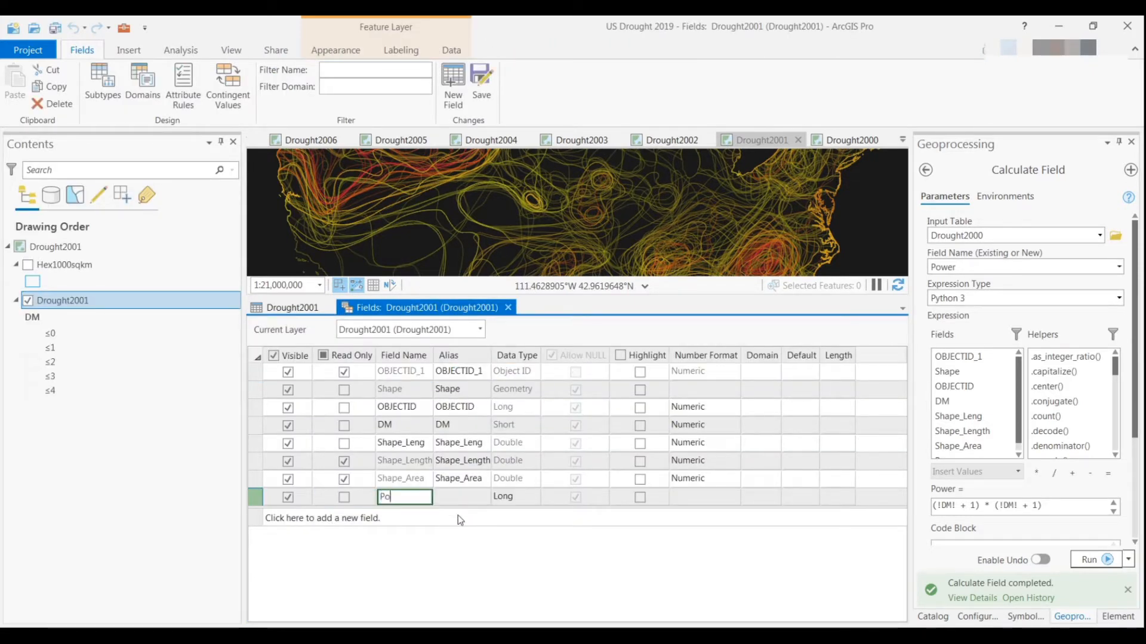
key(Tab)
text(P)
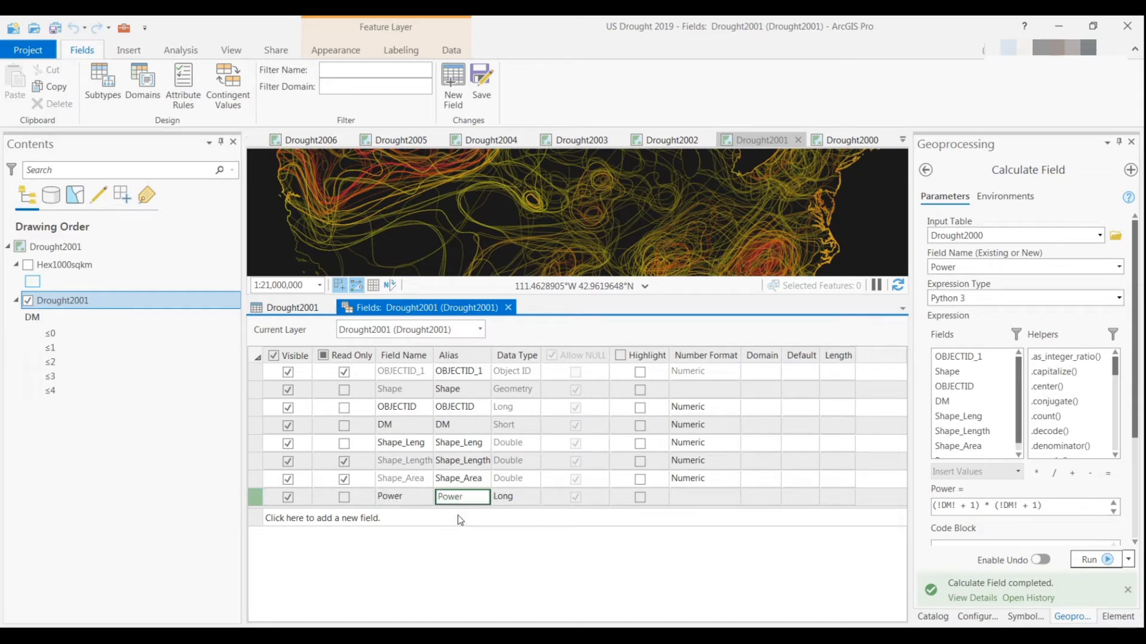
key(Tab)
key(alt+Down)
key(Up)
key(Return)
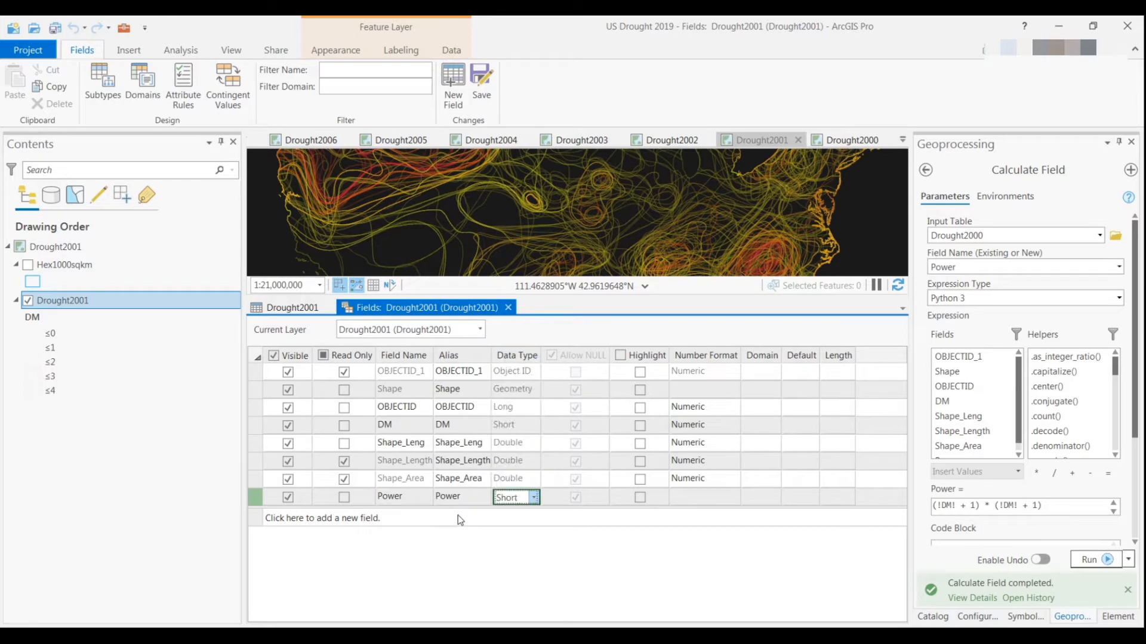
click(481, 87)
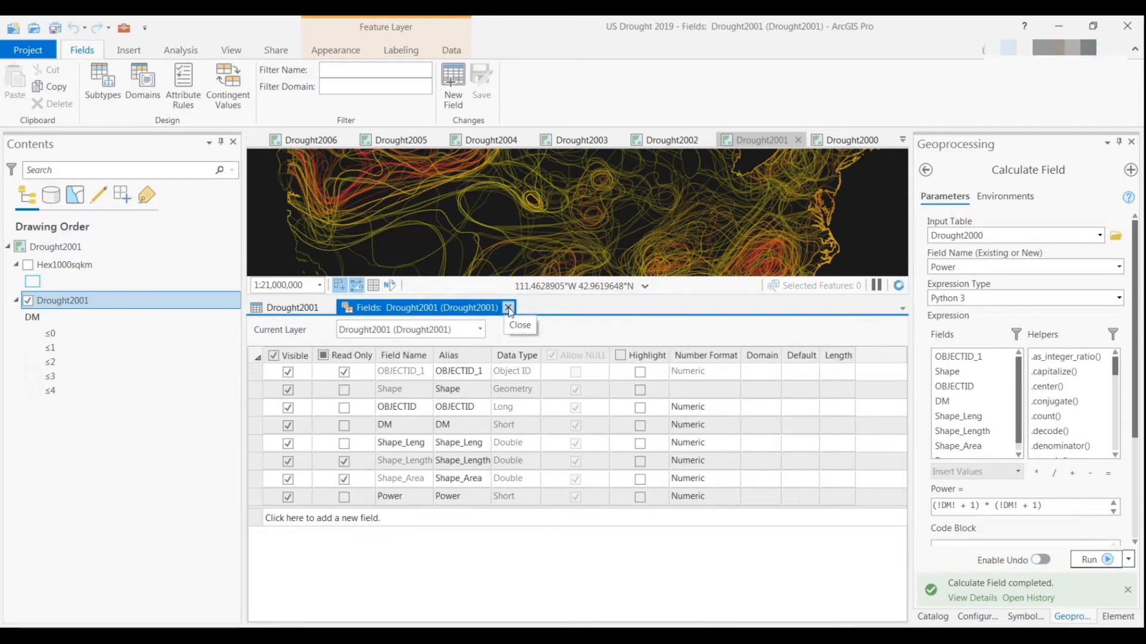
click(508, 308)
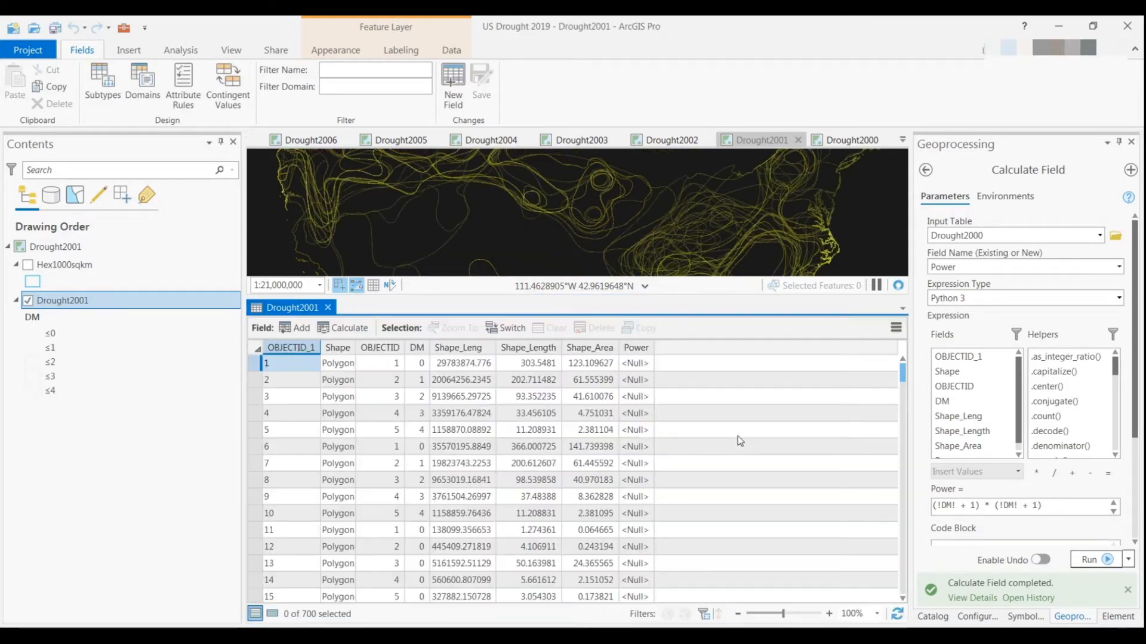
Start a Calculate Field operation on the Power field of Drought2001 with the expression (!DM! + 1).
right_click(633, 348)
click(691, 459)
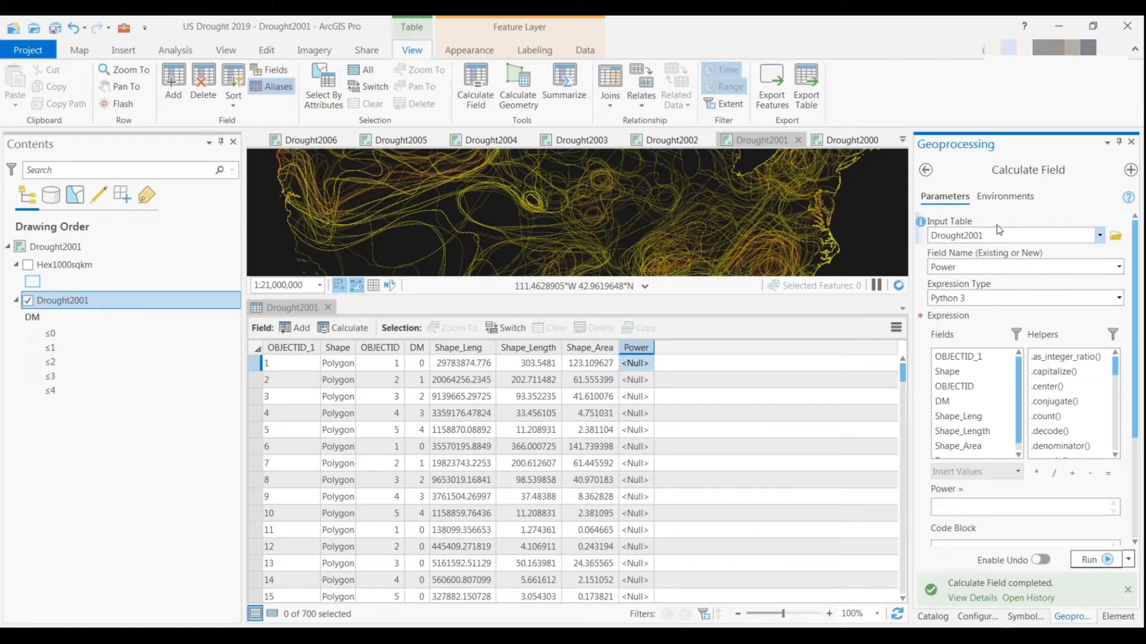
click(962, 504)
text(())
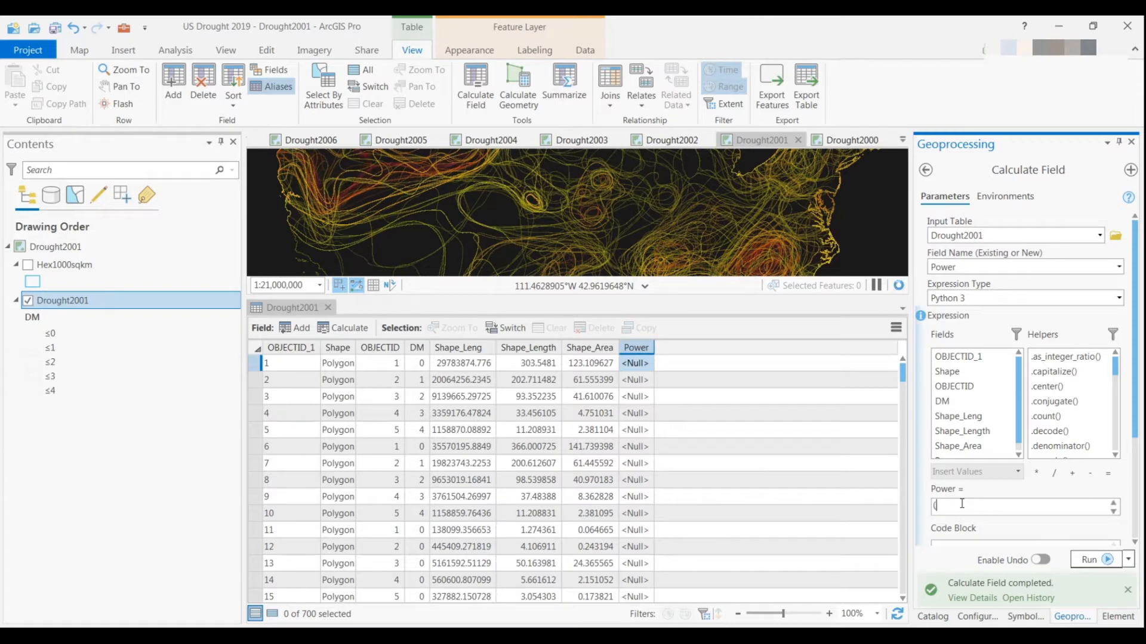
double_click(941, 401)
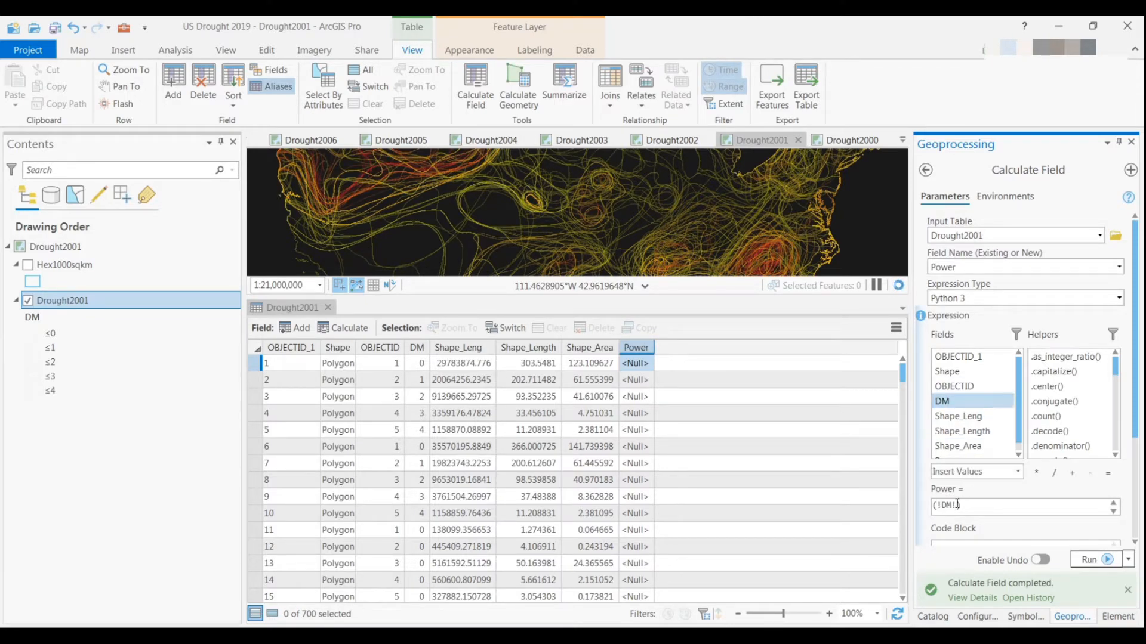
click(1072, 473)
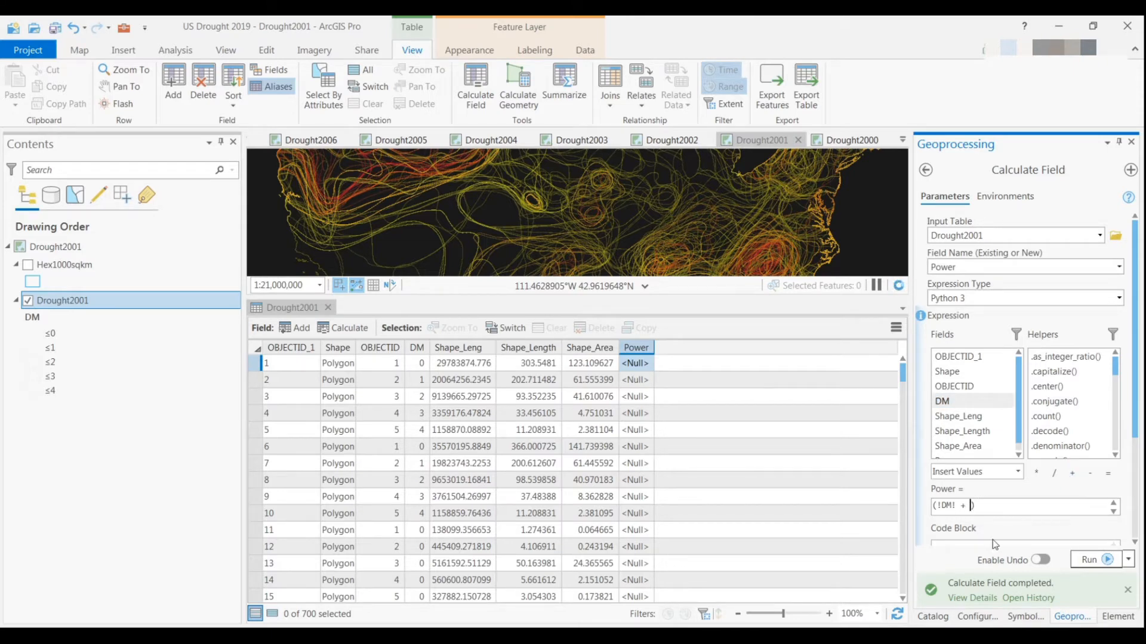
text(1)
Extend the Power expression to (!DM! + 1) * (!DM! + 1), run the calculation and close the attribute table.
triple_click(967, 508)
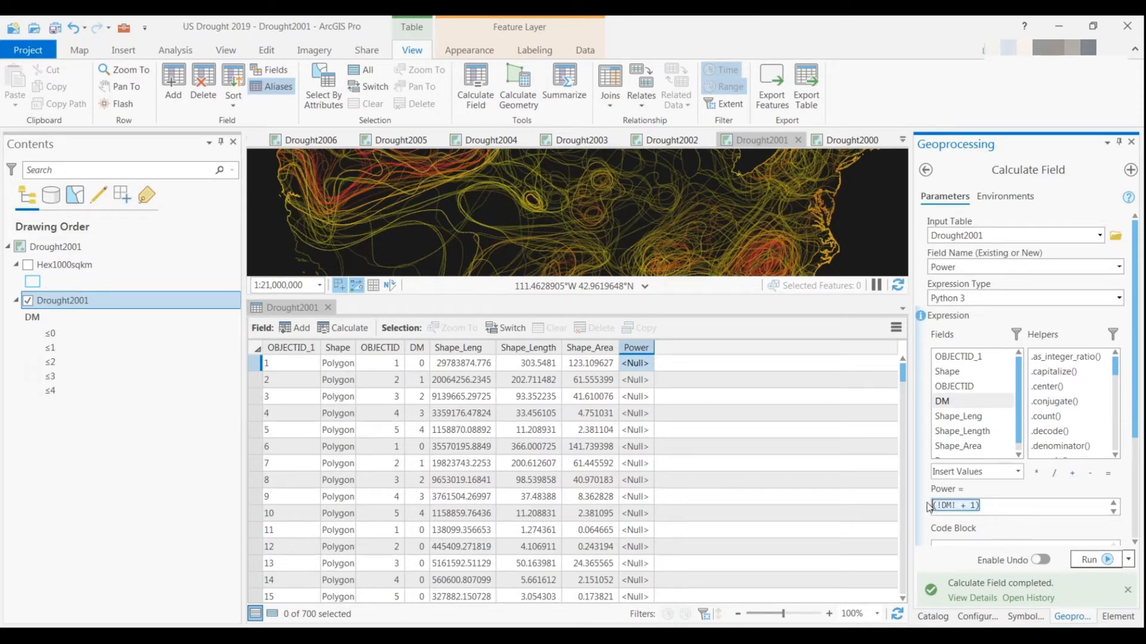
click(1014, 501)
click(1036, 473)
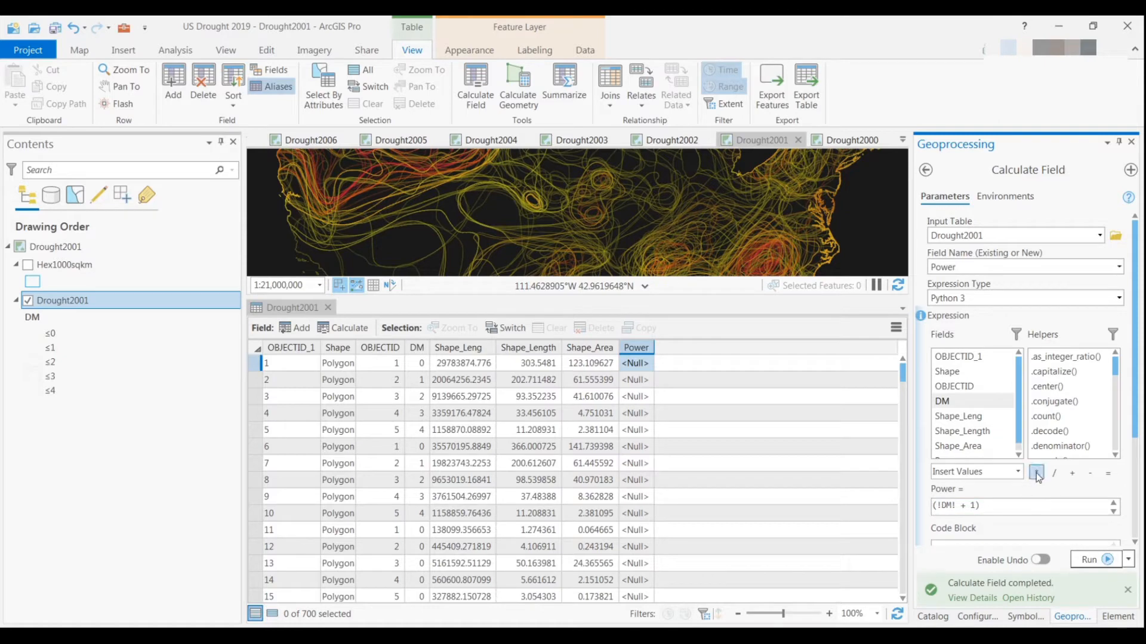
text((!DM! + 1))
click(1085, 559)
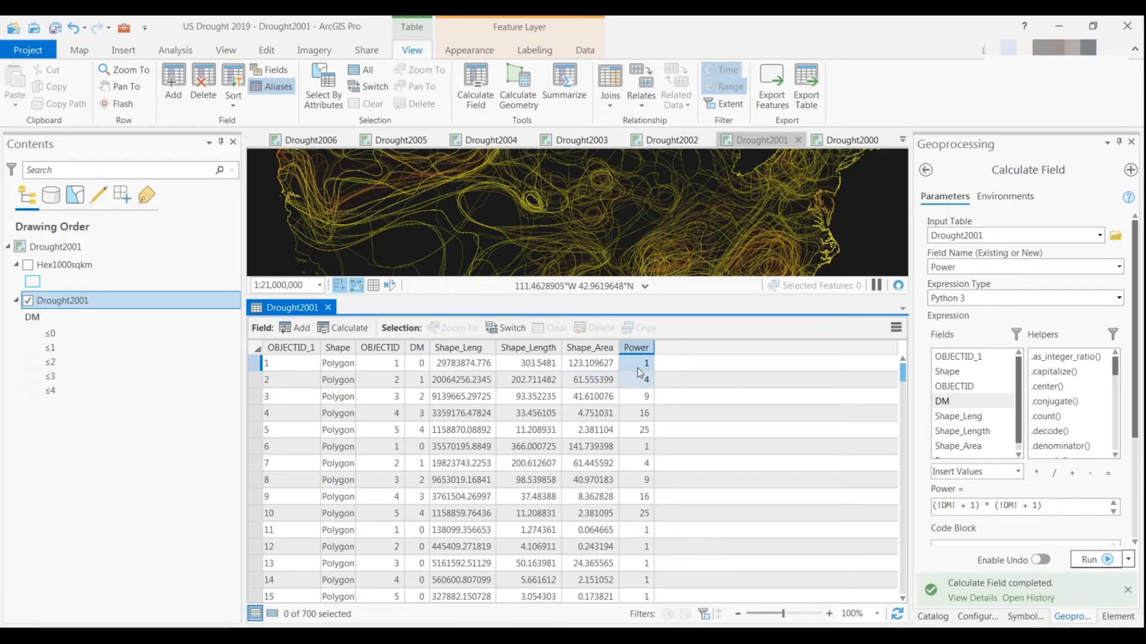
click(328, 308)
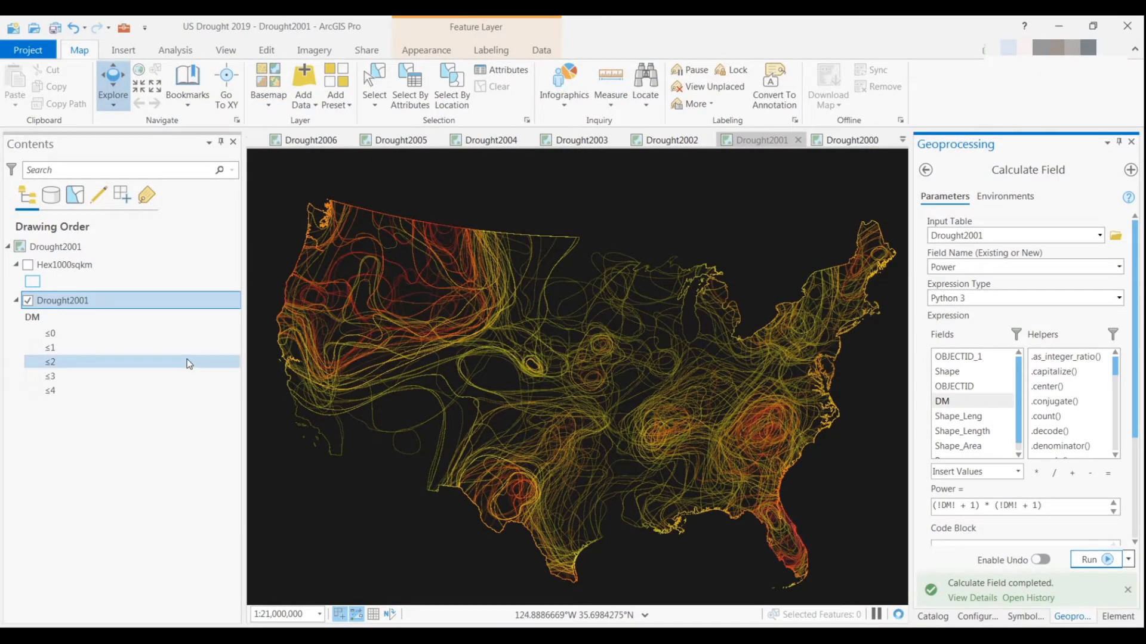
Search the geoprocessing tools for "tesse" and open Generate Tessellation.
click(65, 264)
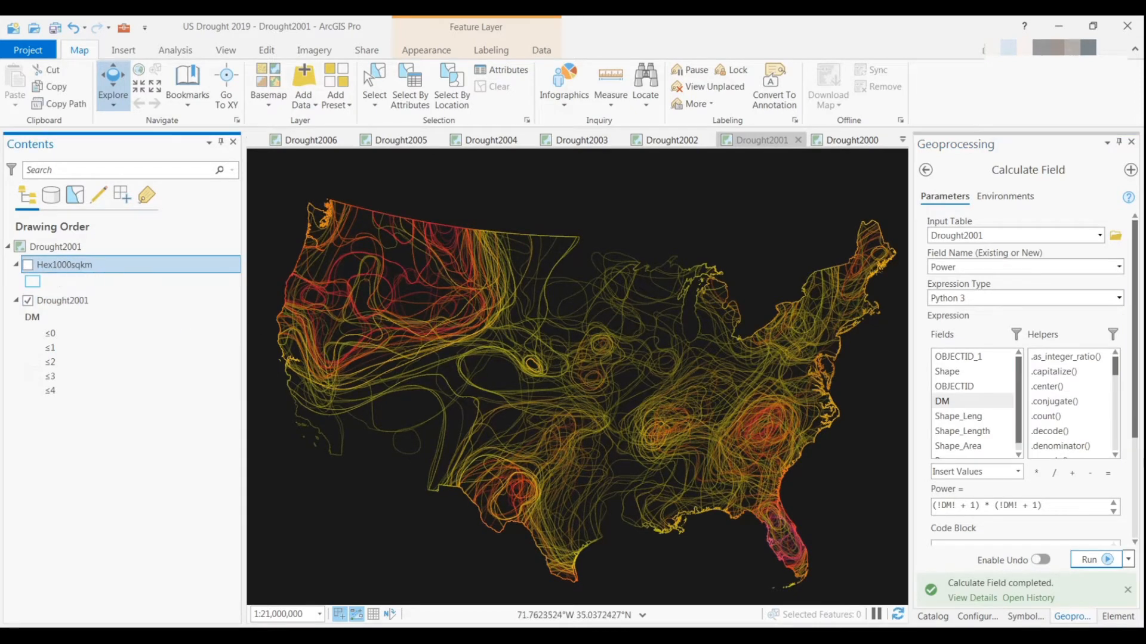
click(926, 171)
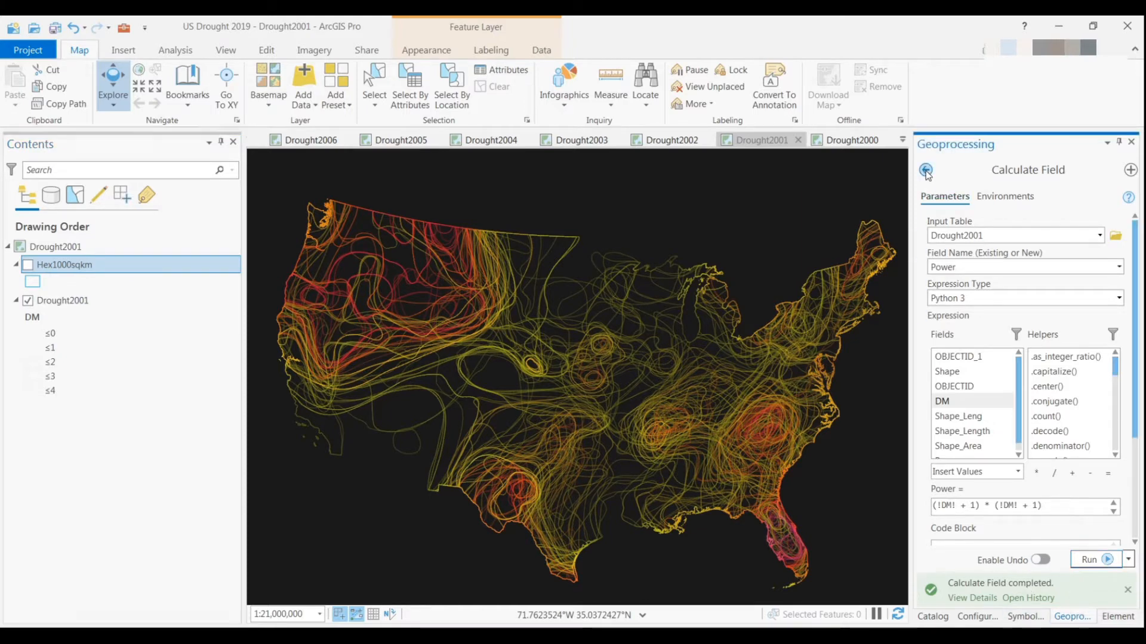
click(1007, 167)
text(tesse)
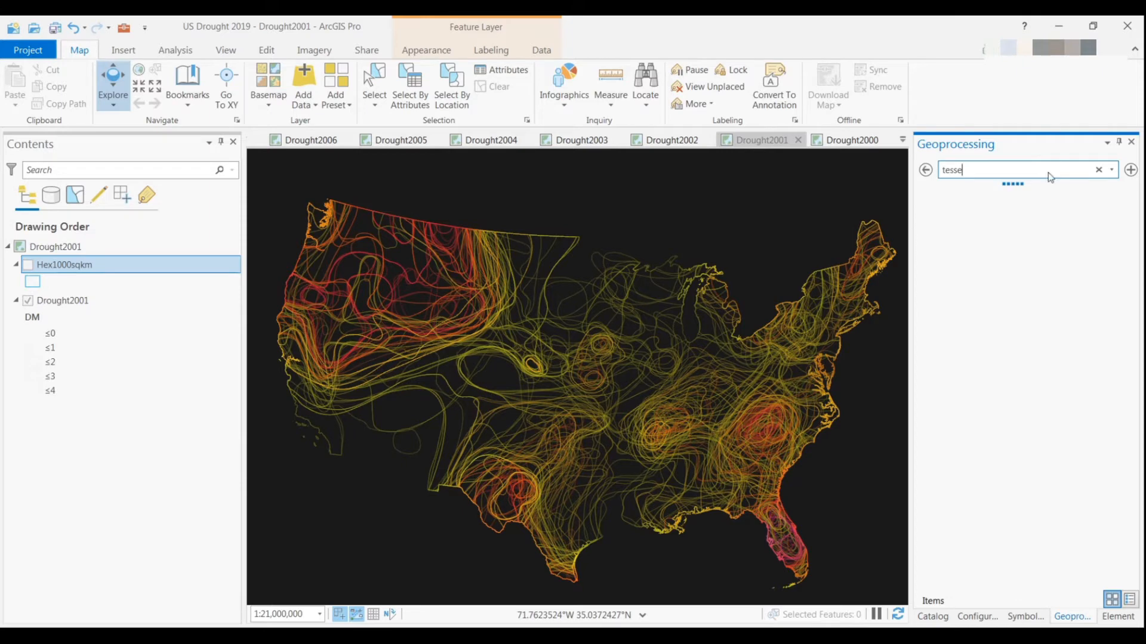
click(1046, 200)
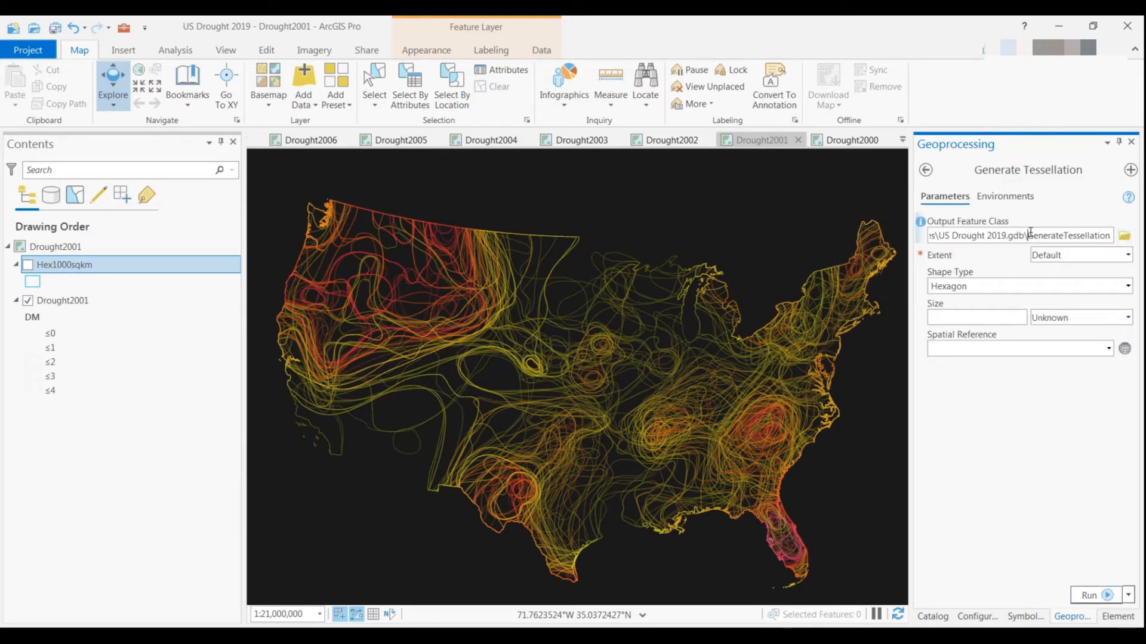
Review the output name, the extent choices and the available shape types of the Generate Tessellation tool.
double_click(1029, 234)
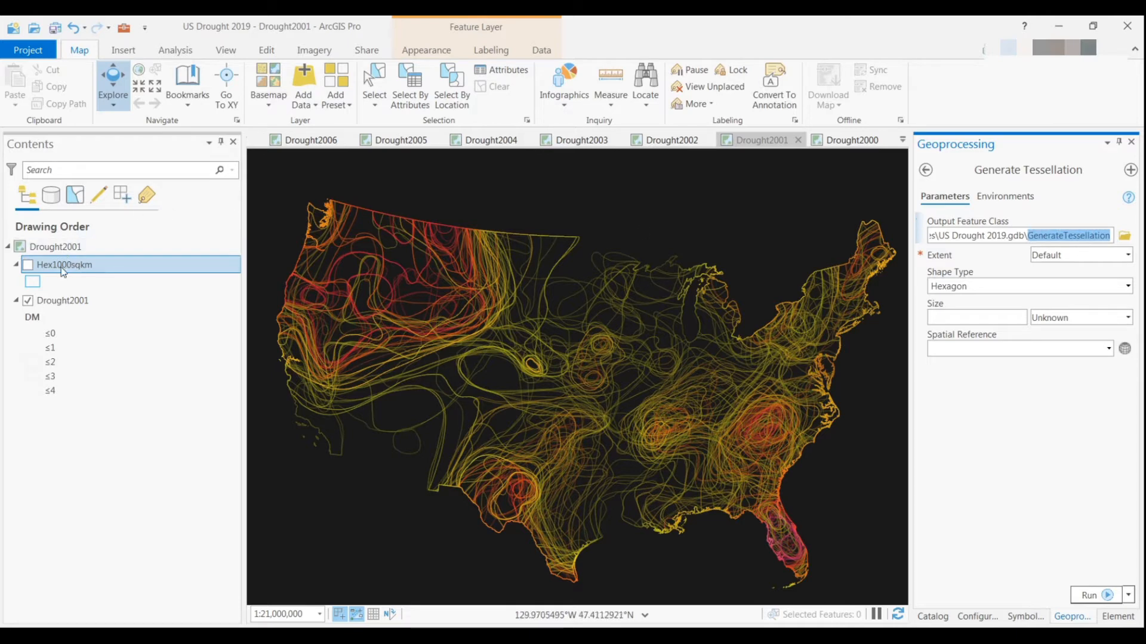
click(1127, 256)
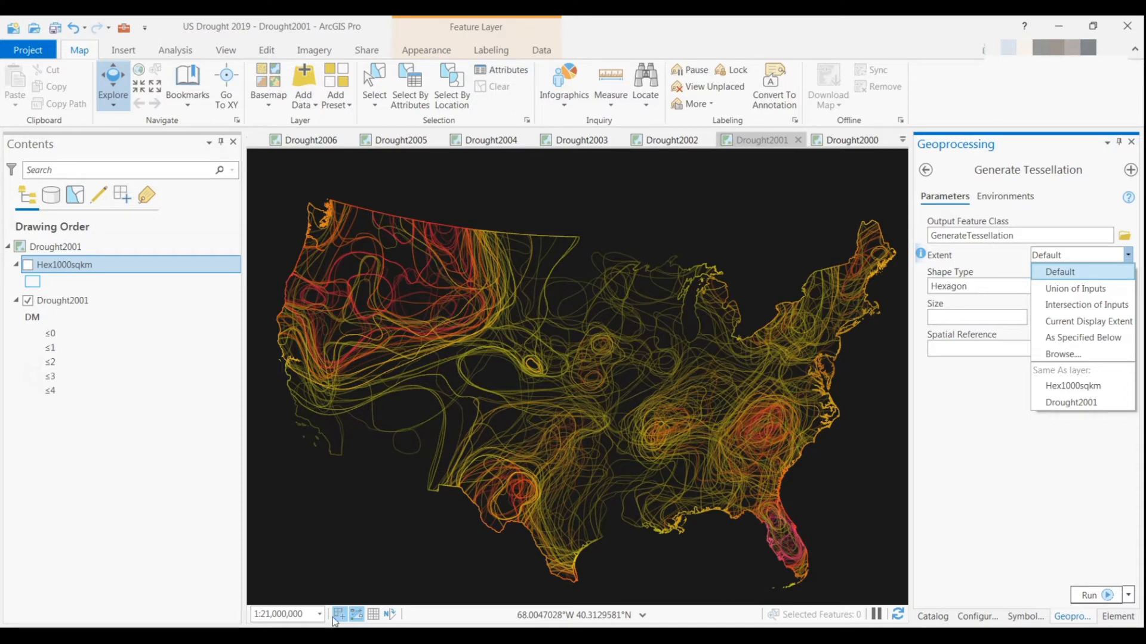
click(983, 465)
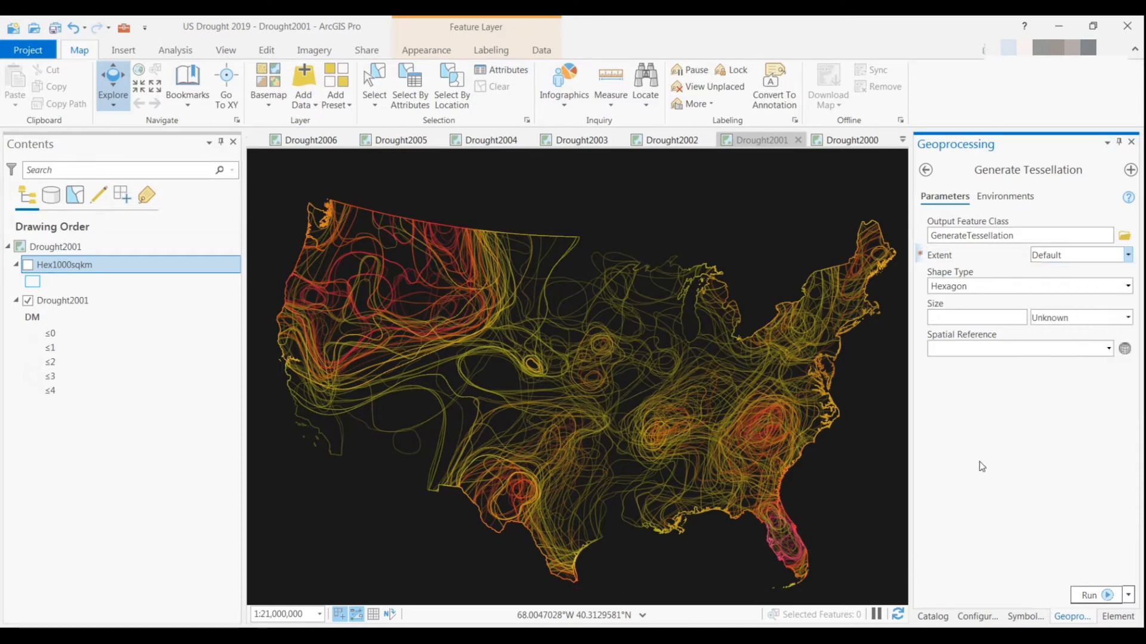
click(1127, 286)
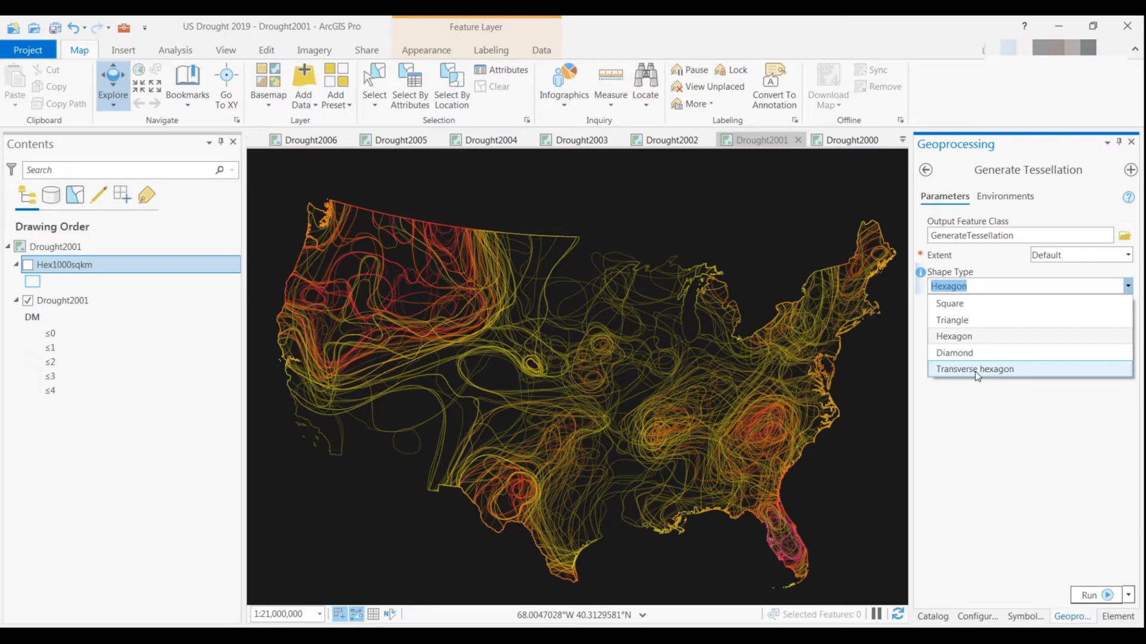
click(994, 416)
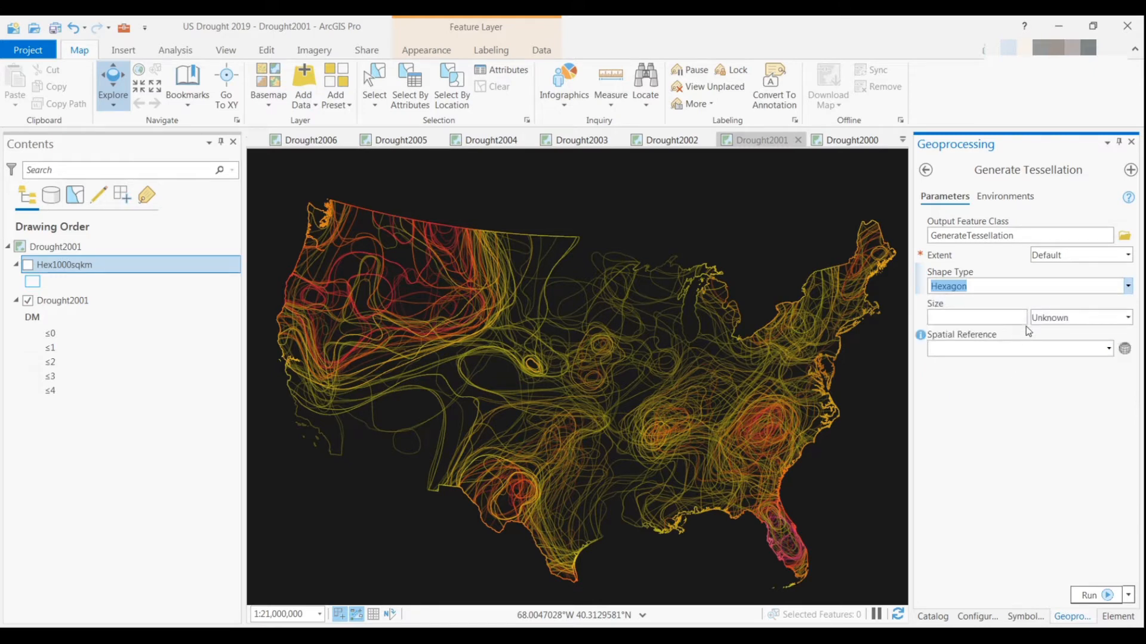
Set the tessellation extent to As Specified Below and name the output feature class Hex1000sqkm.
click(1127, 256)
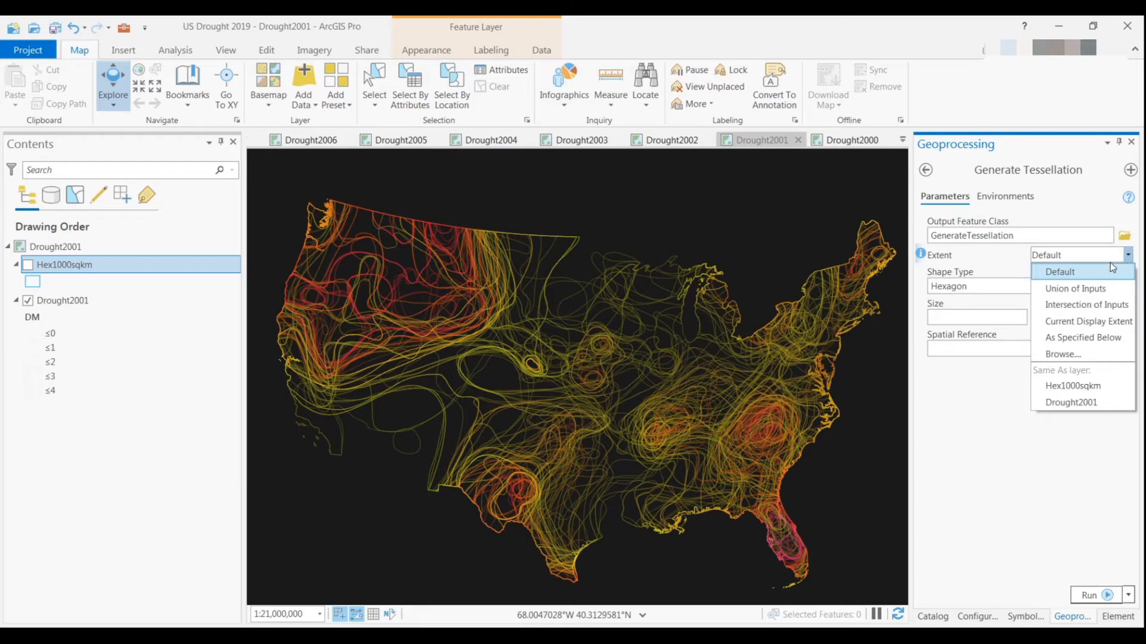
click(1097, 338)
click(1044, 235)
drag(1030, 235, 1141, 256)
text(Hex)
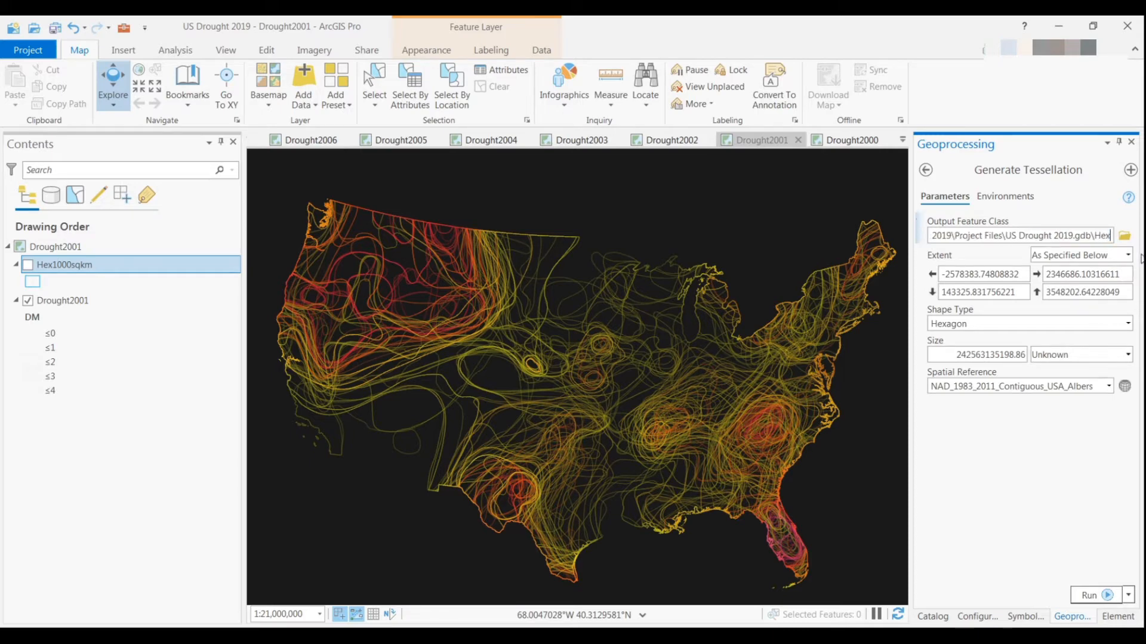
text(1000s)
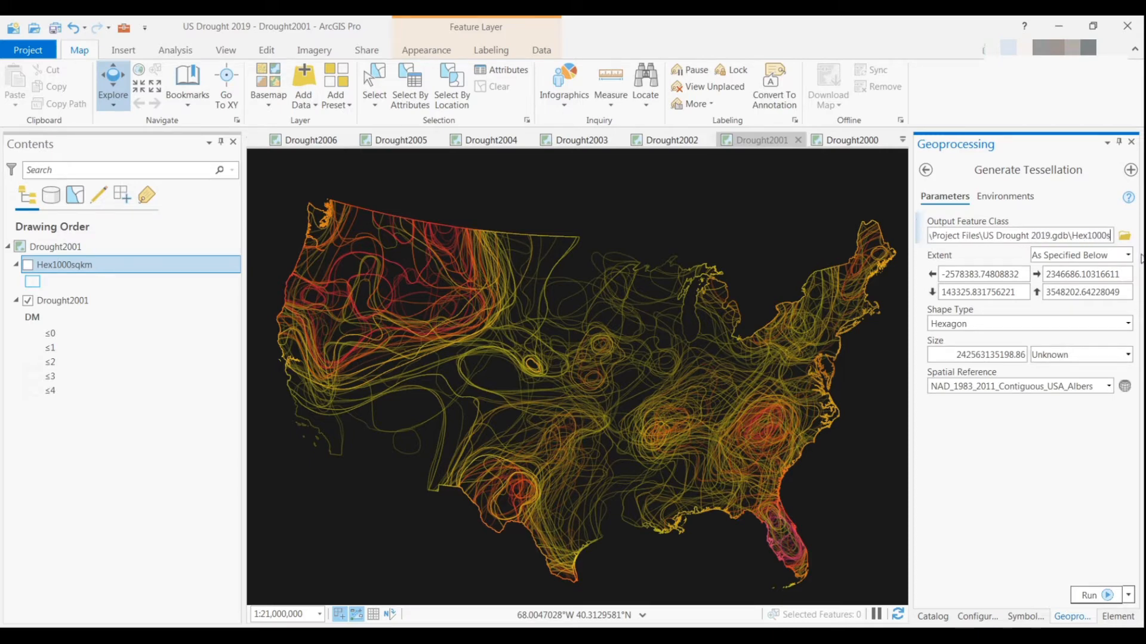
text(qkm)
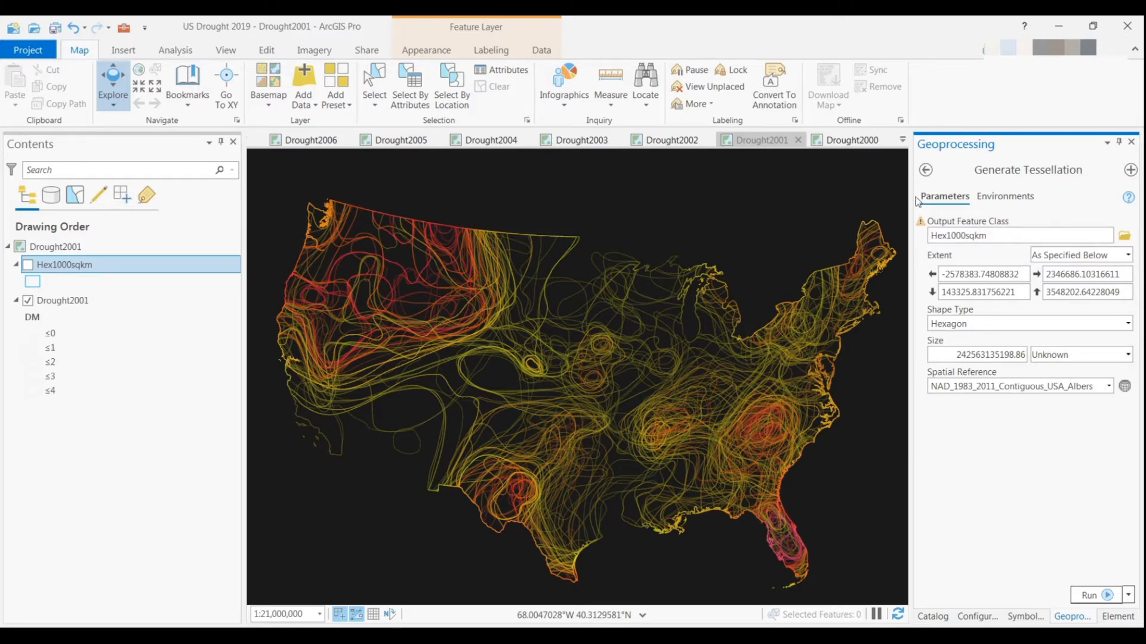
Check the existing Hex1000sqkm grid by showing it over the drought map and hiding it again.
mouse_move(922, 226)
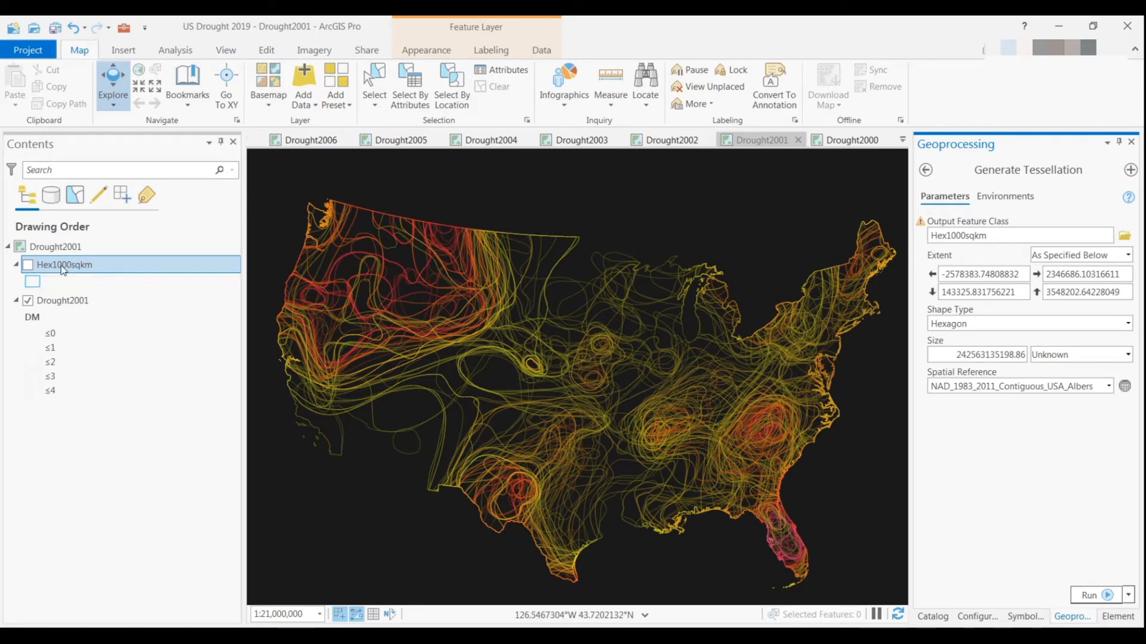
click(28, 266)
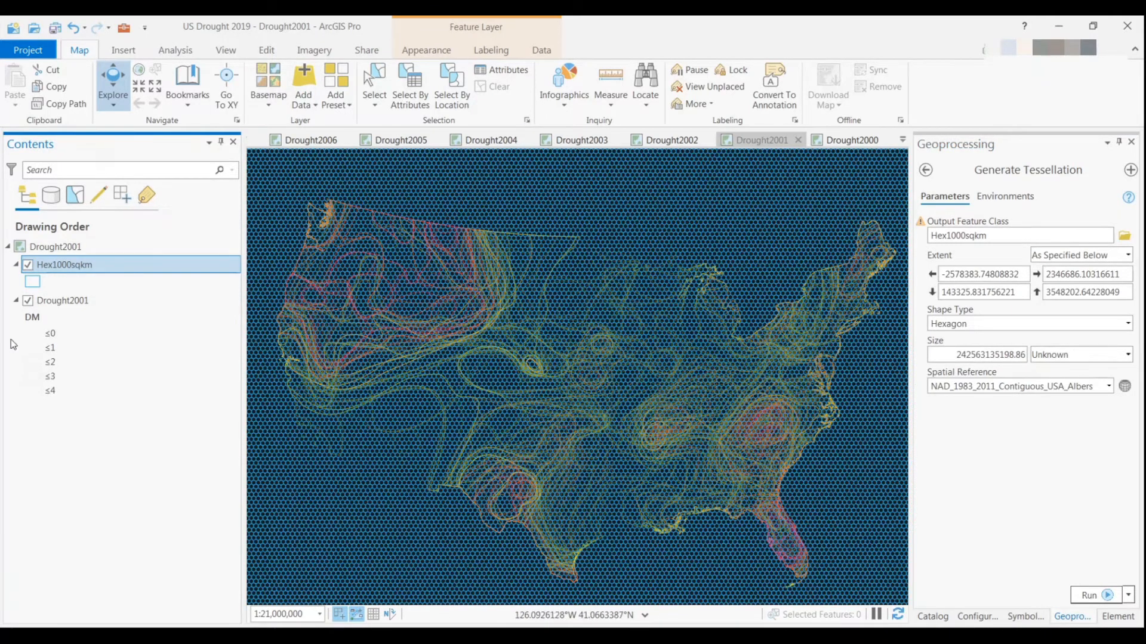
click(27, 265)
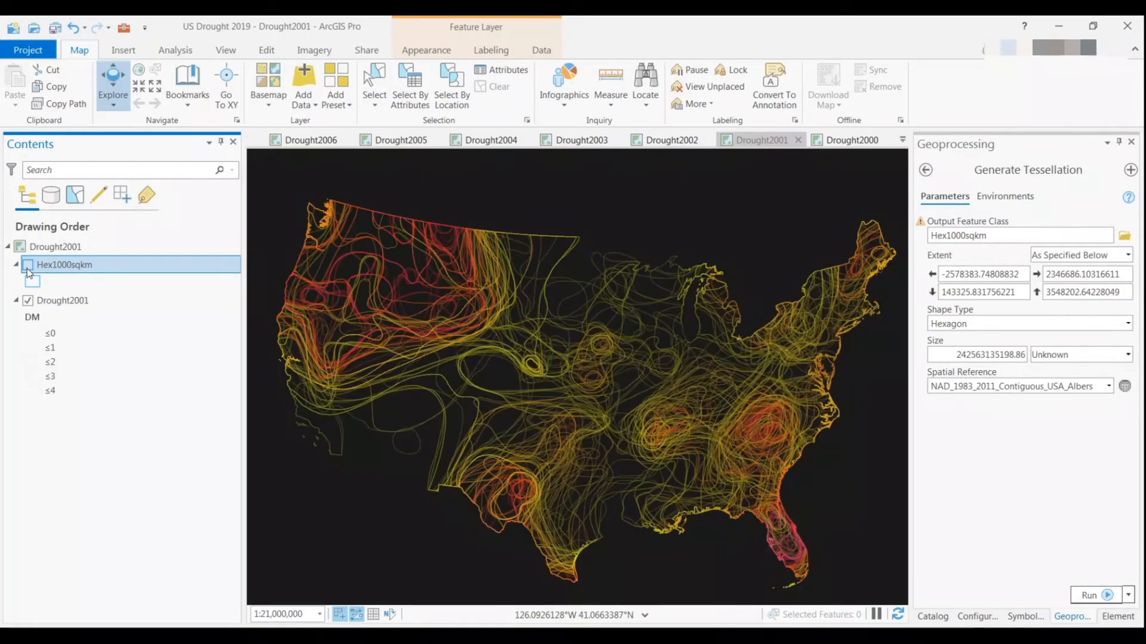
Start a Spatial Join on the Hex1000sqkm layer with Drought2001 as the join features.
right_click(62, 265)
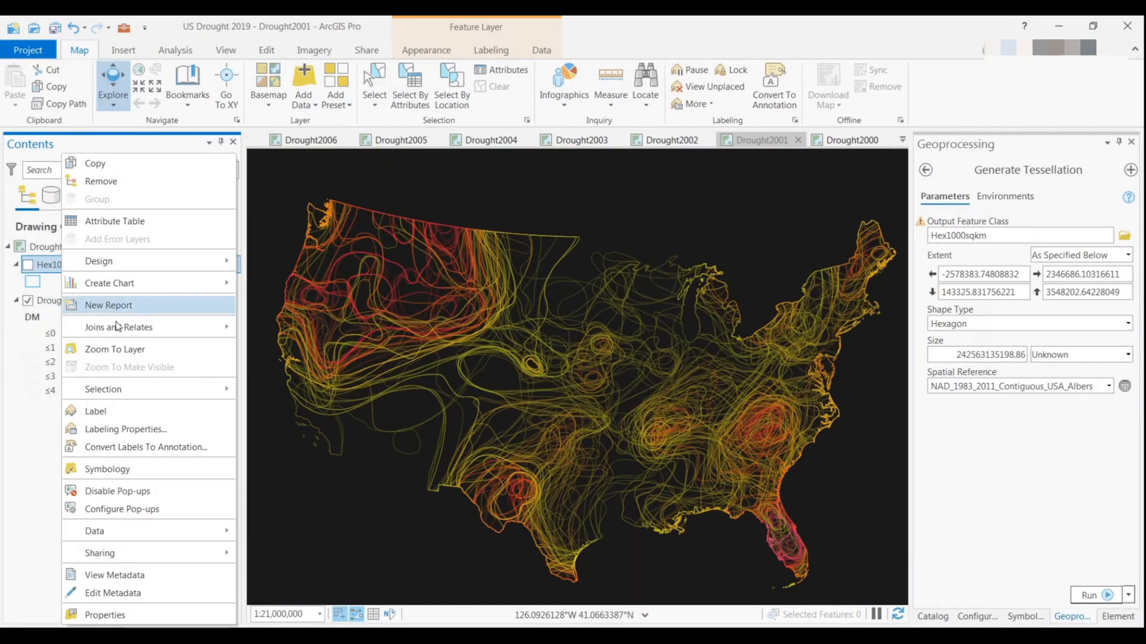
mouse_move(138, 331)
click(287, 388)
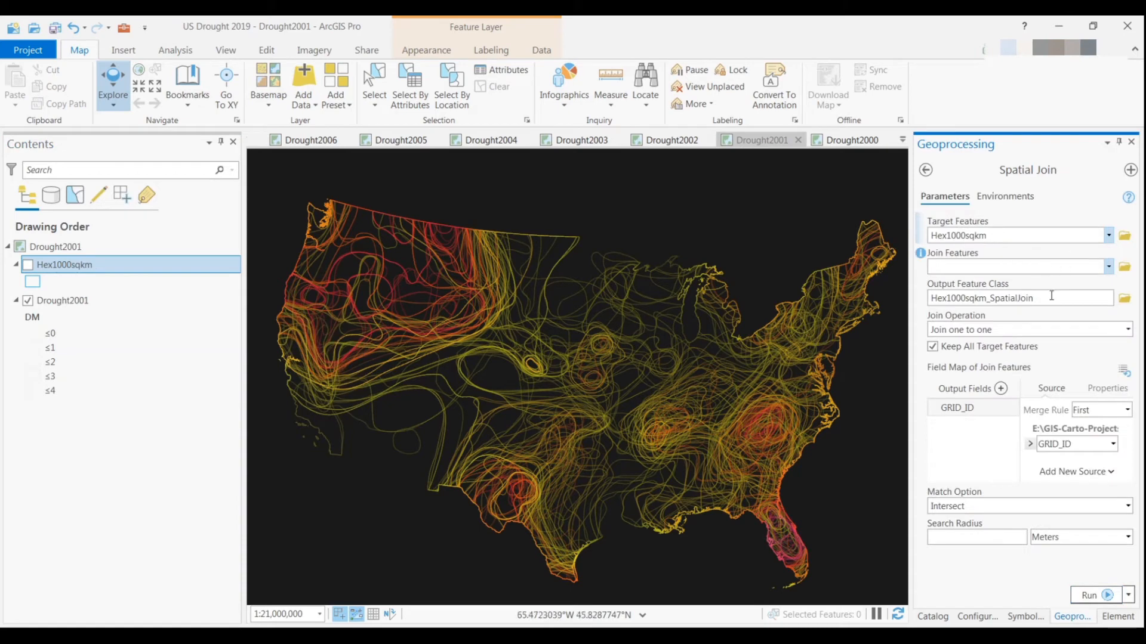
click(1109, 267)
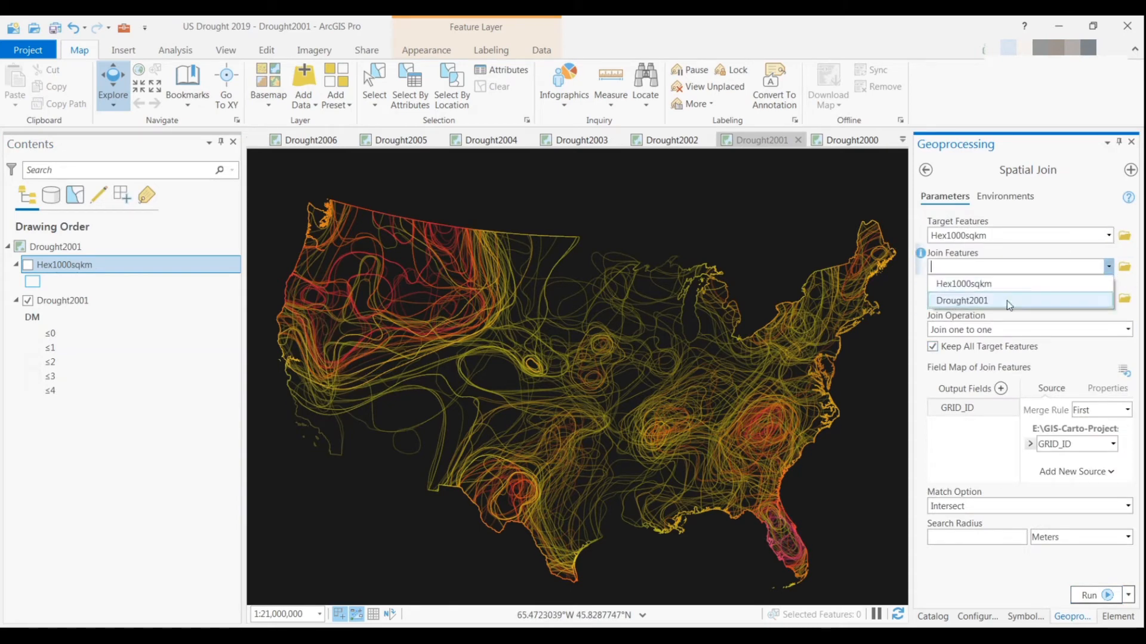
click(985, 301)
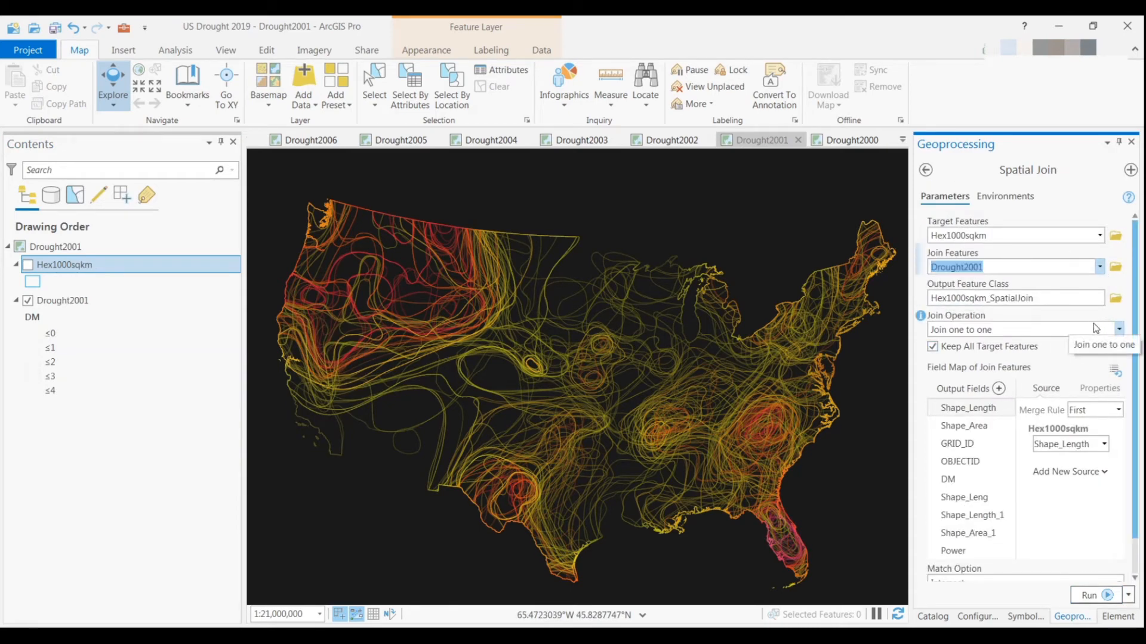
Name the Spatial Join's output feature class DroughtAggregated2001.
click(1077, 298)
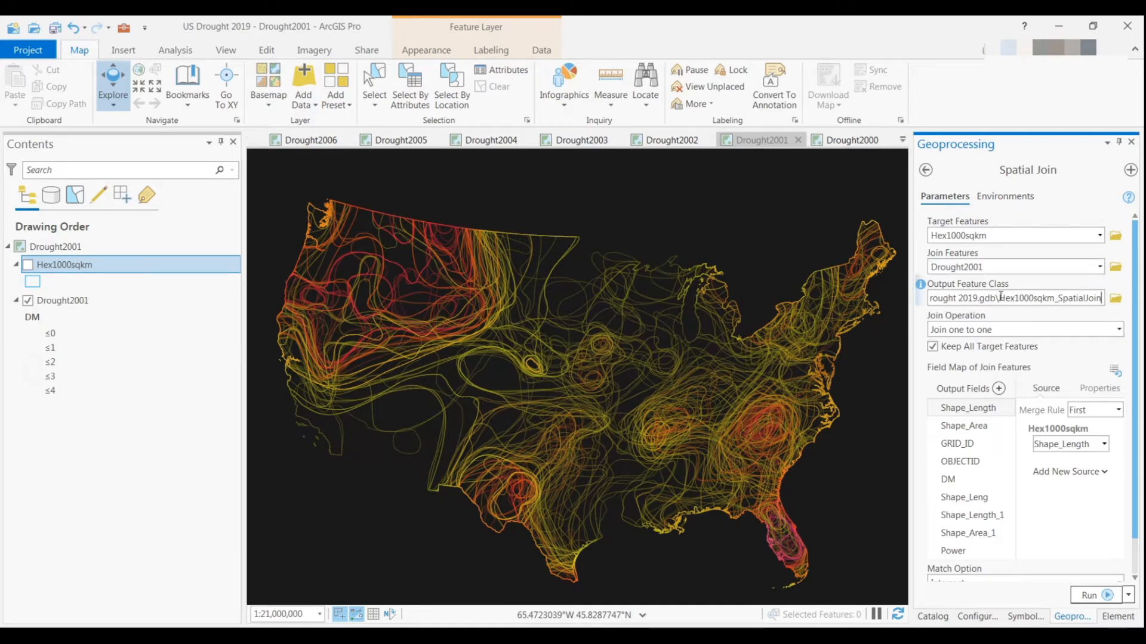
drag(999, 298, 1123, 302)
text(DroughtAggrega)
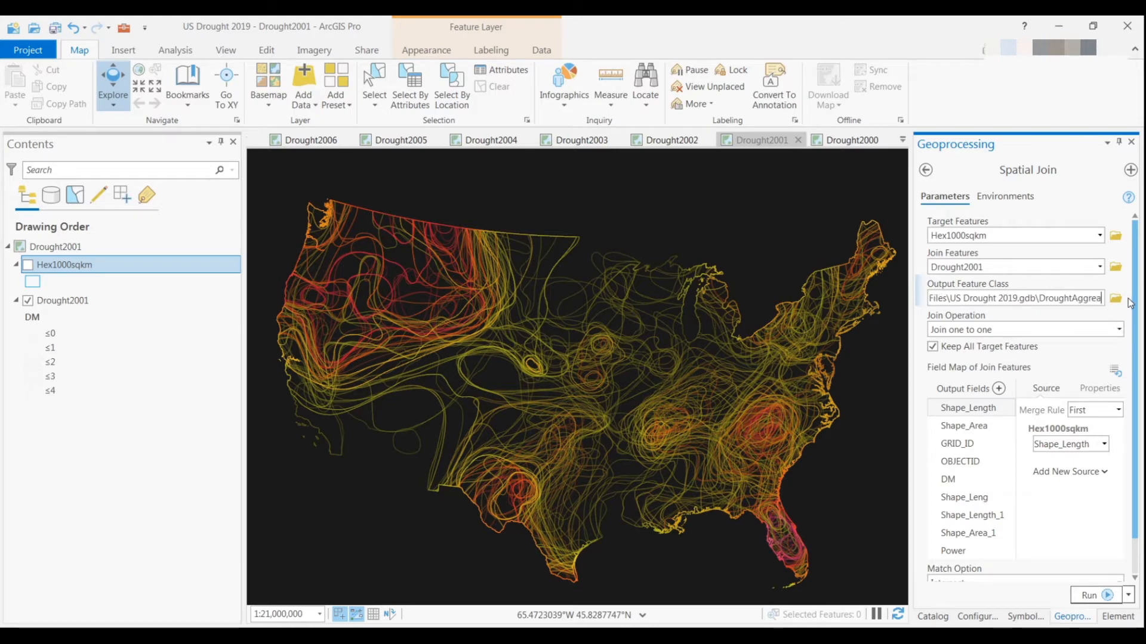
text(ted)
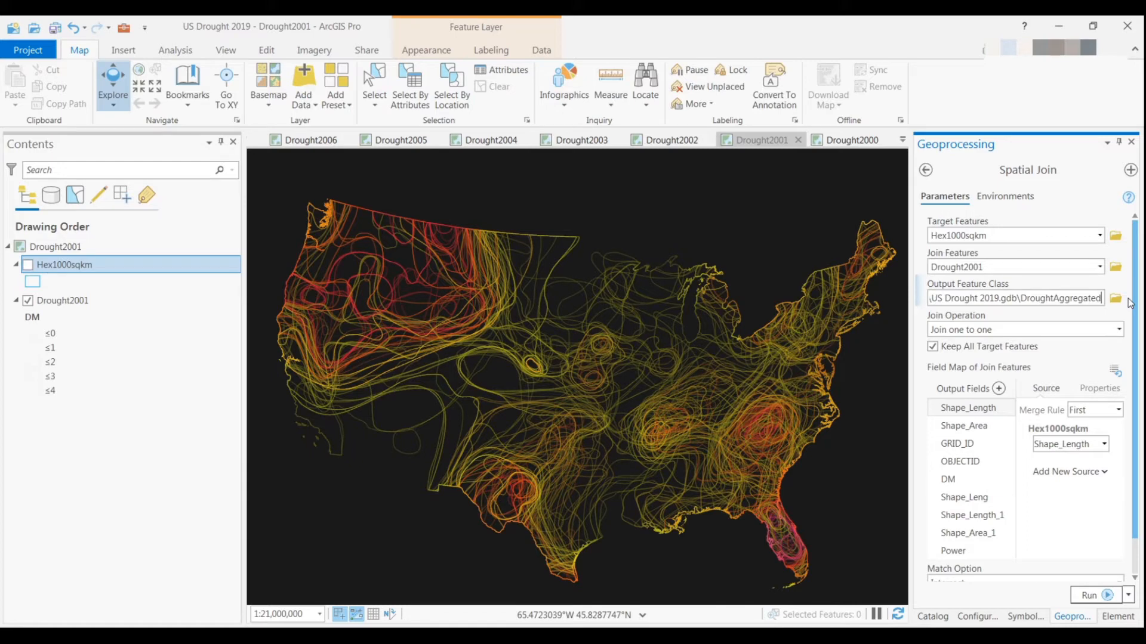
text(2011)
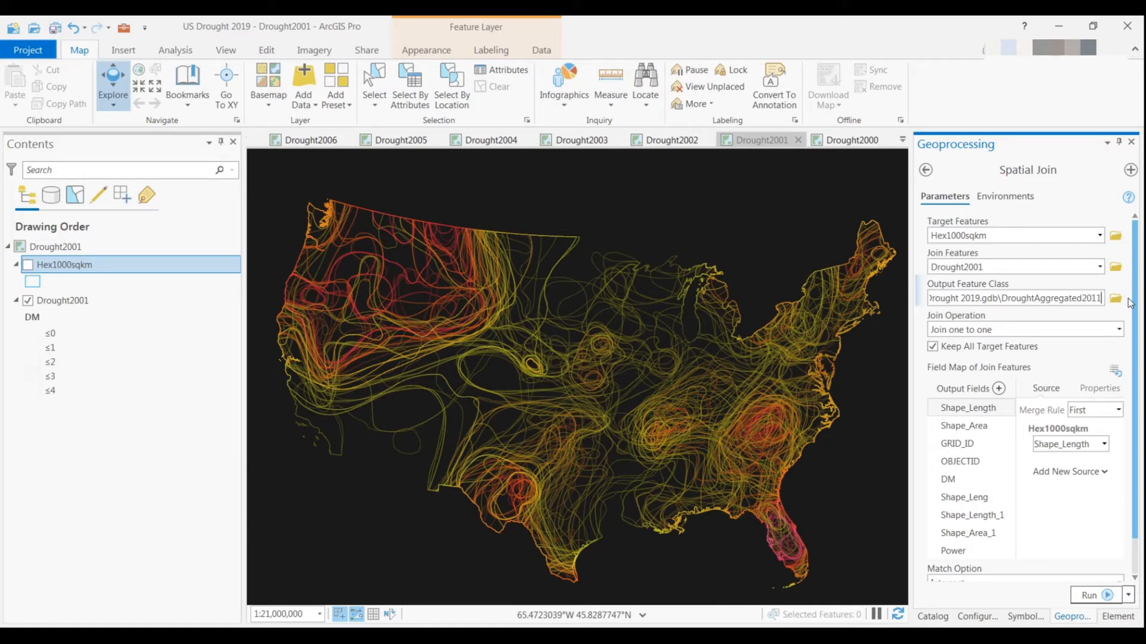
key(BackSpace)
key(BackSpace)
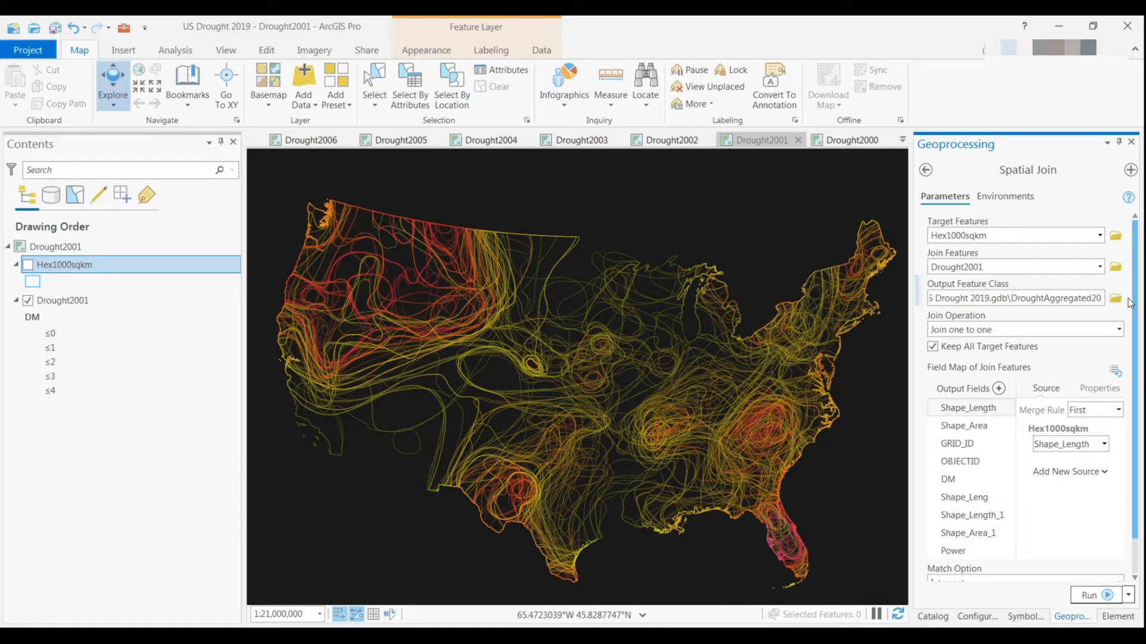
text(01)
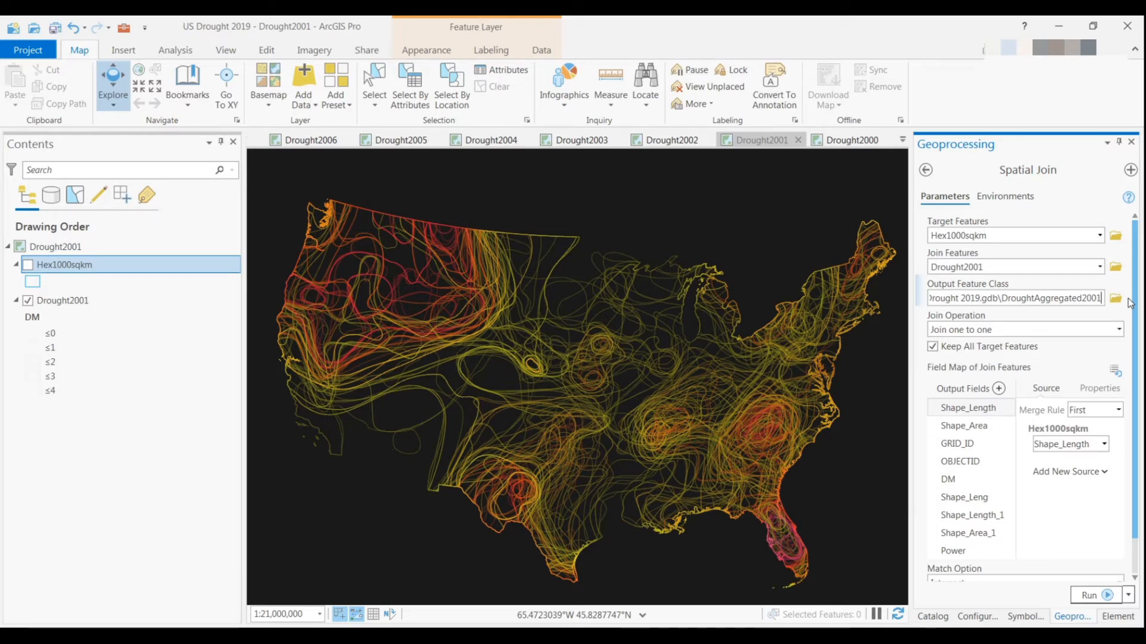
key(Tab)
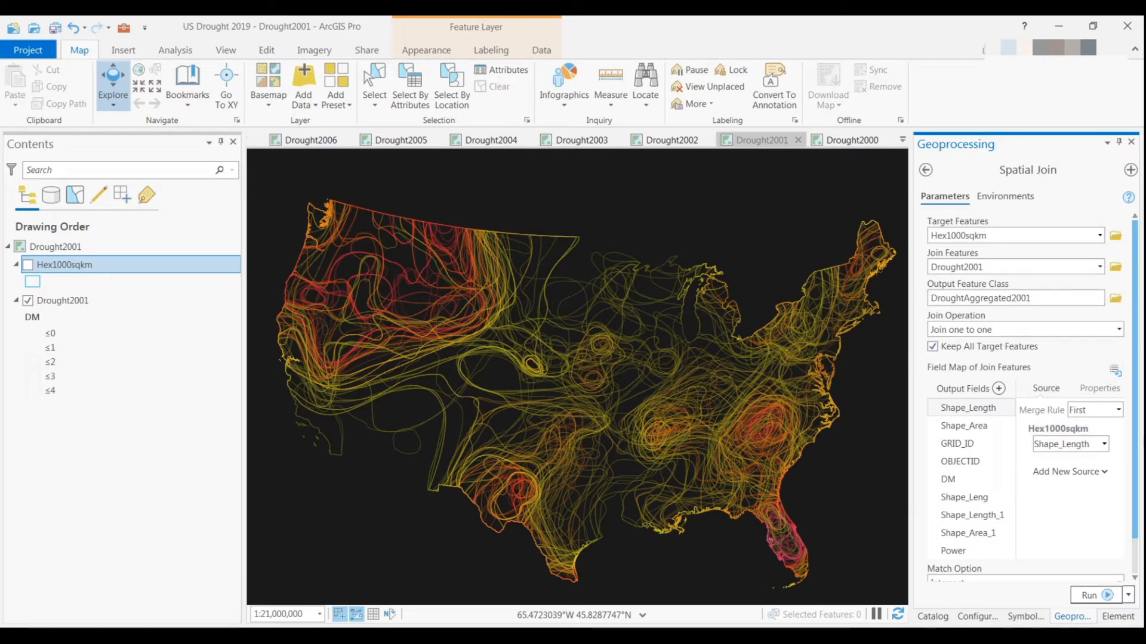
Set the merge rule of the Power output field to Sum in the join's field map.
scroll(1134, 421, down, 1)
click(958, 511)
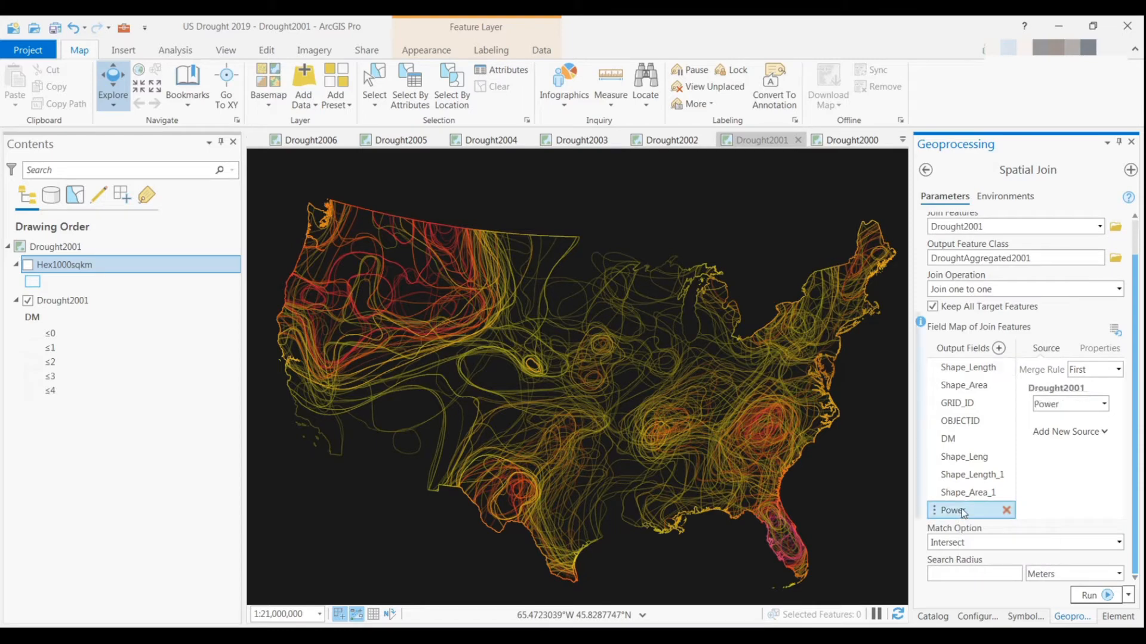
click(1118, 369)
click(1077, 459)
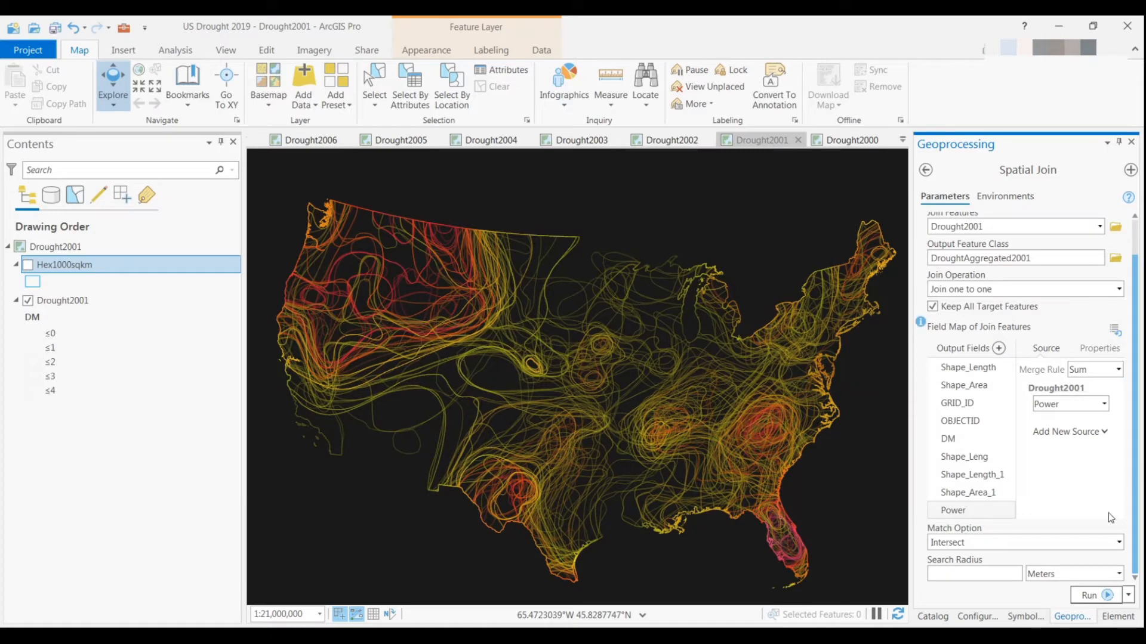
Set the match option to Have their center in and run the Spatial Join.
click(1120, 544)
scroll(1015, 498, down, 2)
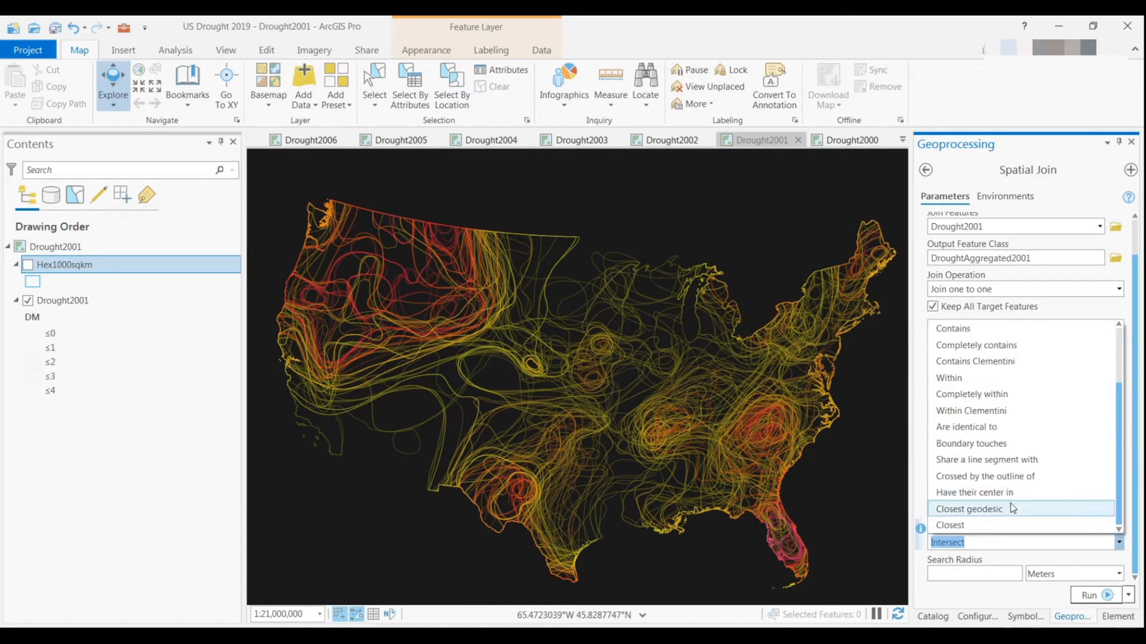
click(1008, 493)
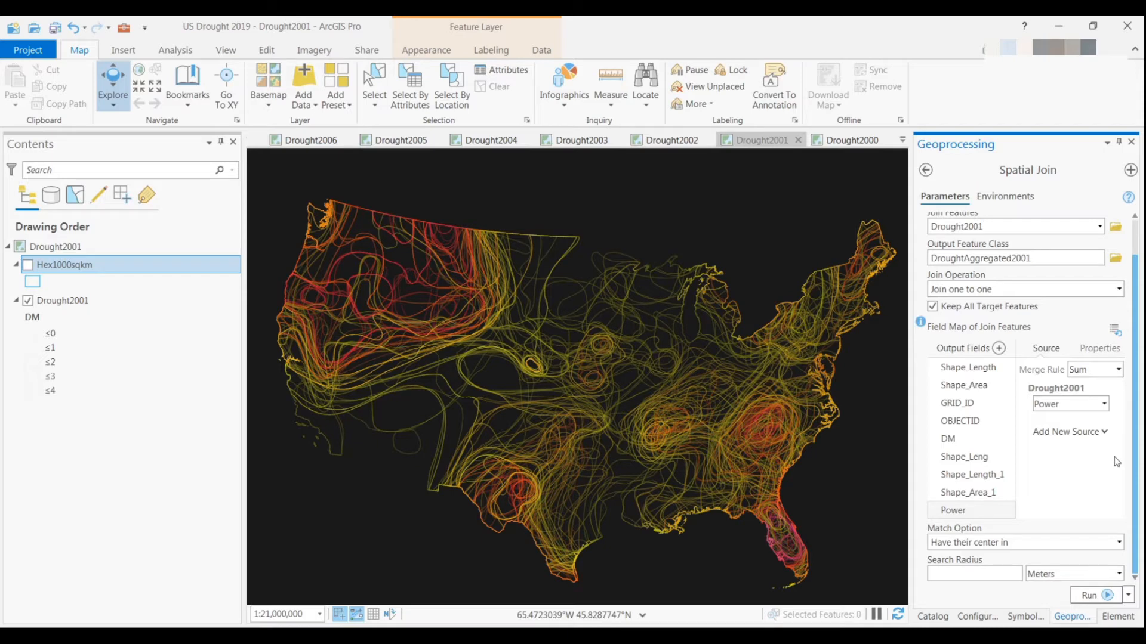
click(1089, 596)
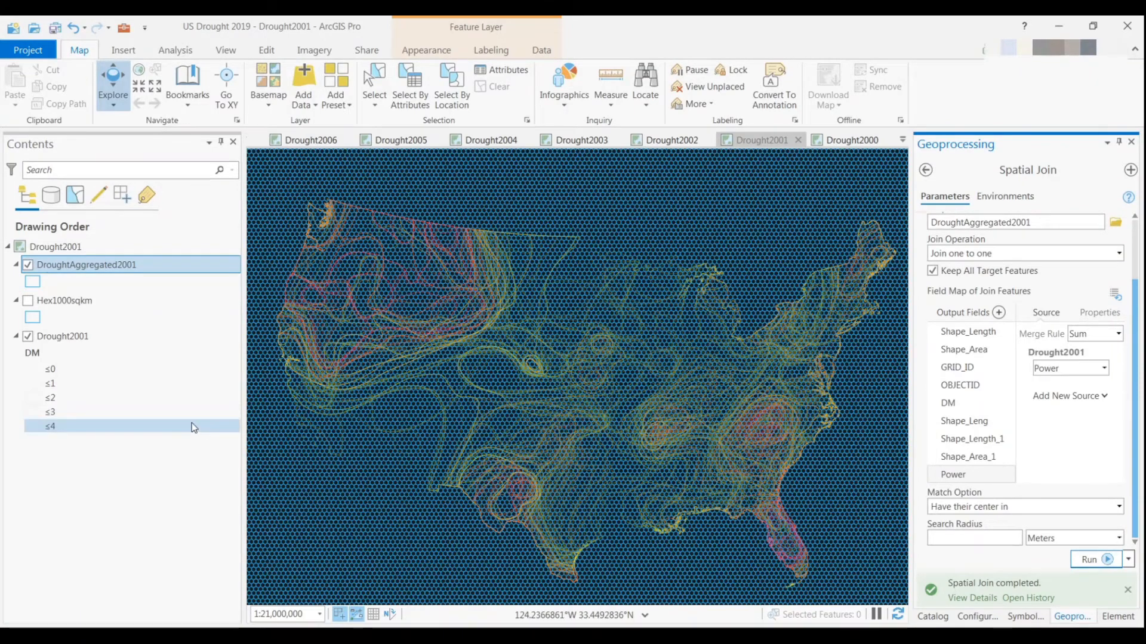
Hide the Drought2001 layer and set the Drought2001 map's background to no color.
click(27, 337)
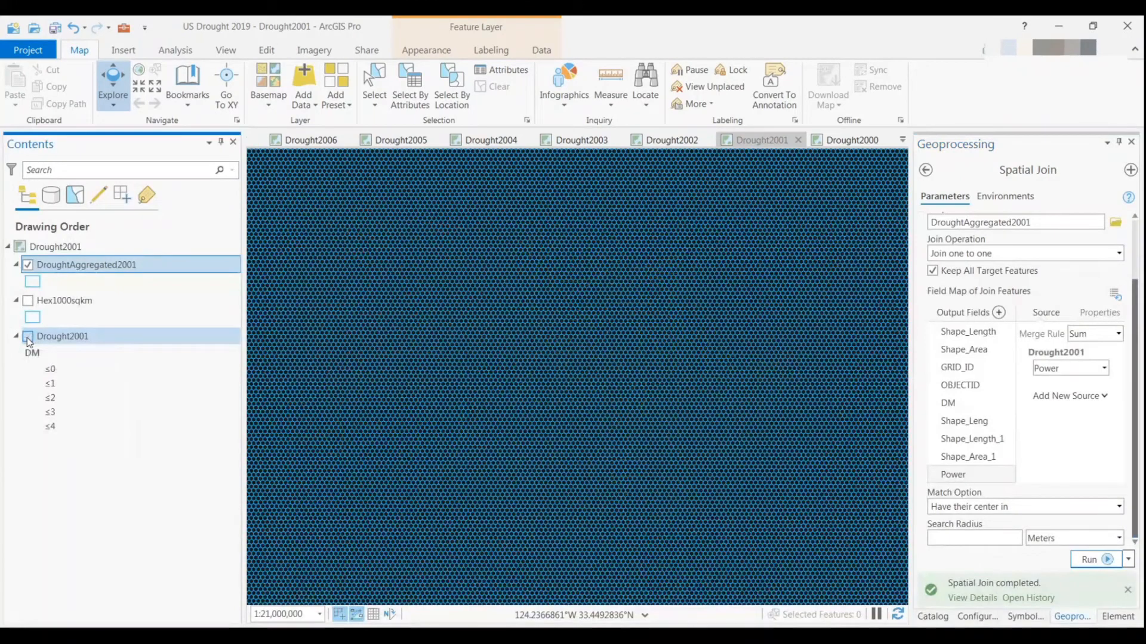
right_click(54, 245)
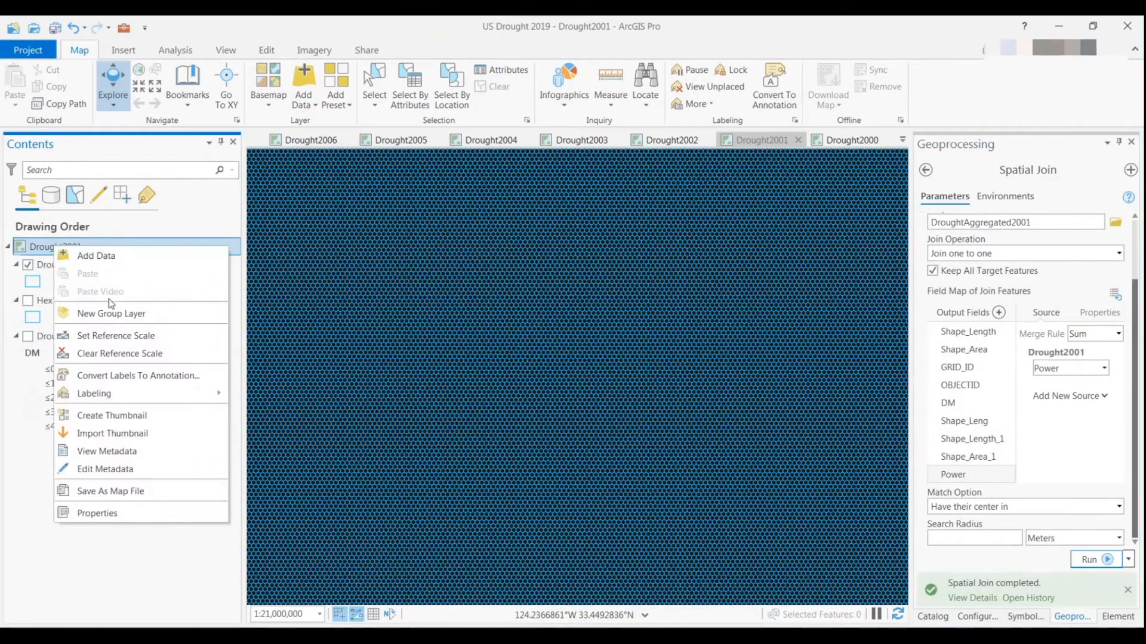
click(99, 512)
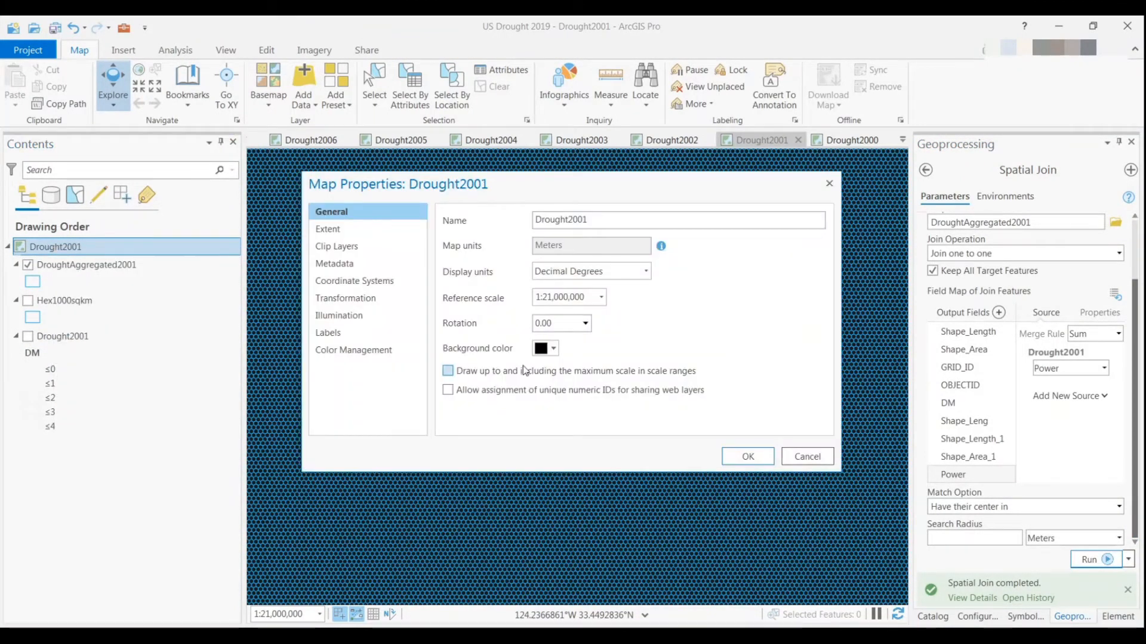
click(552, 351)
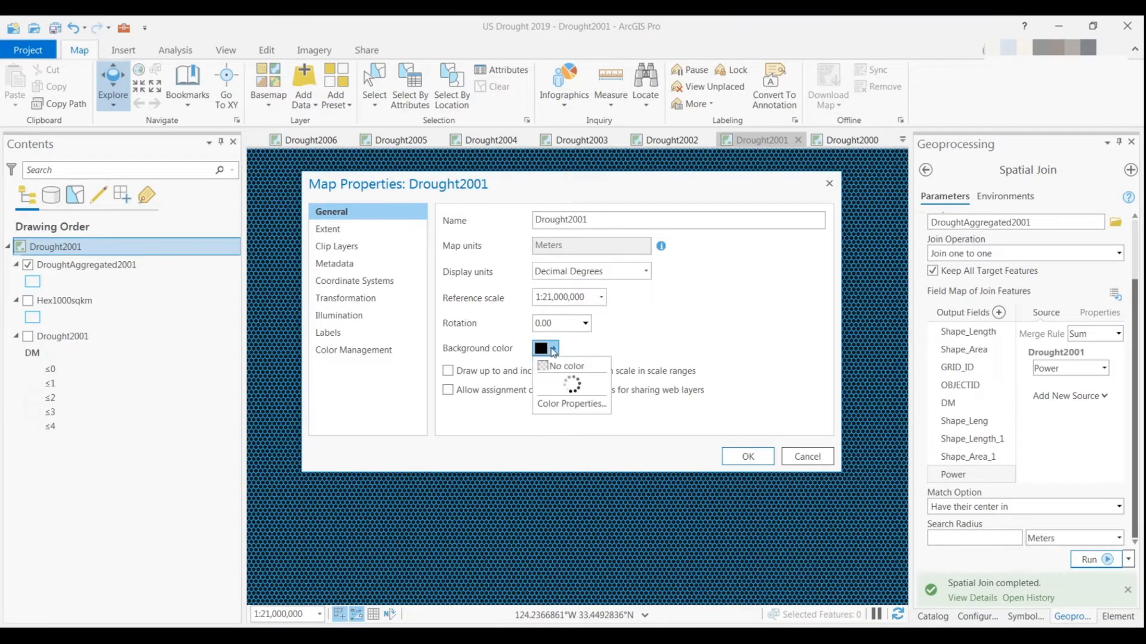
click(555, 54)
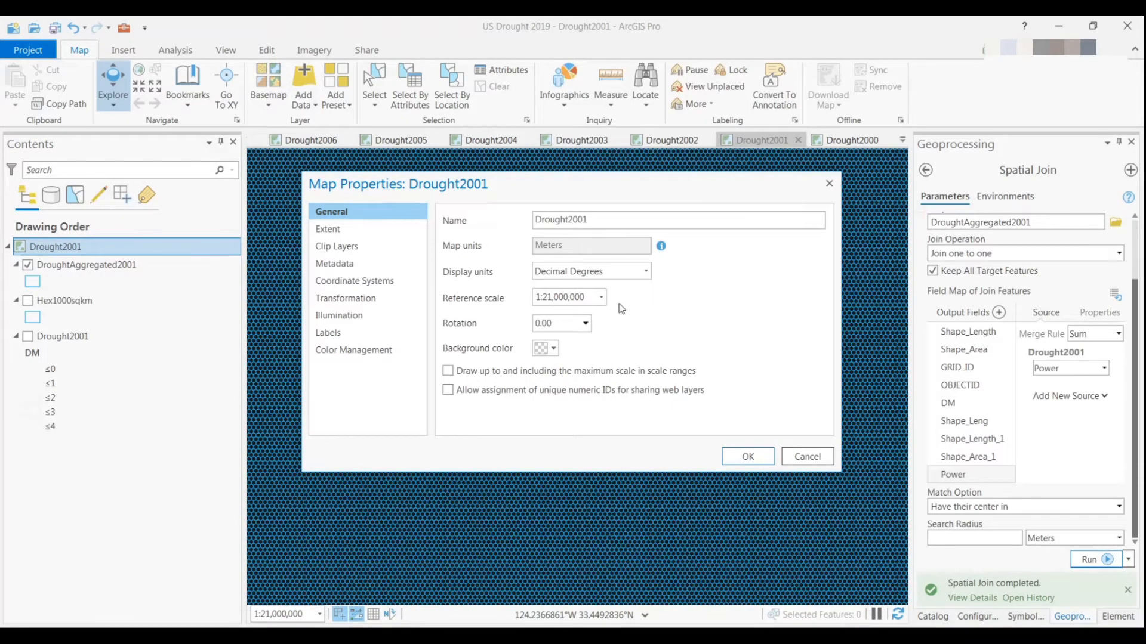
click(740, 451)
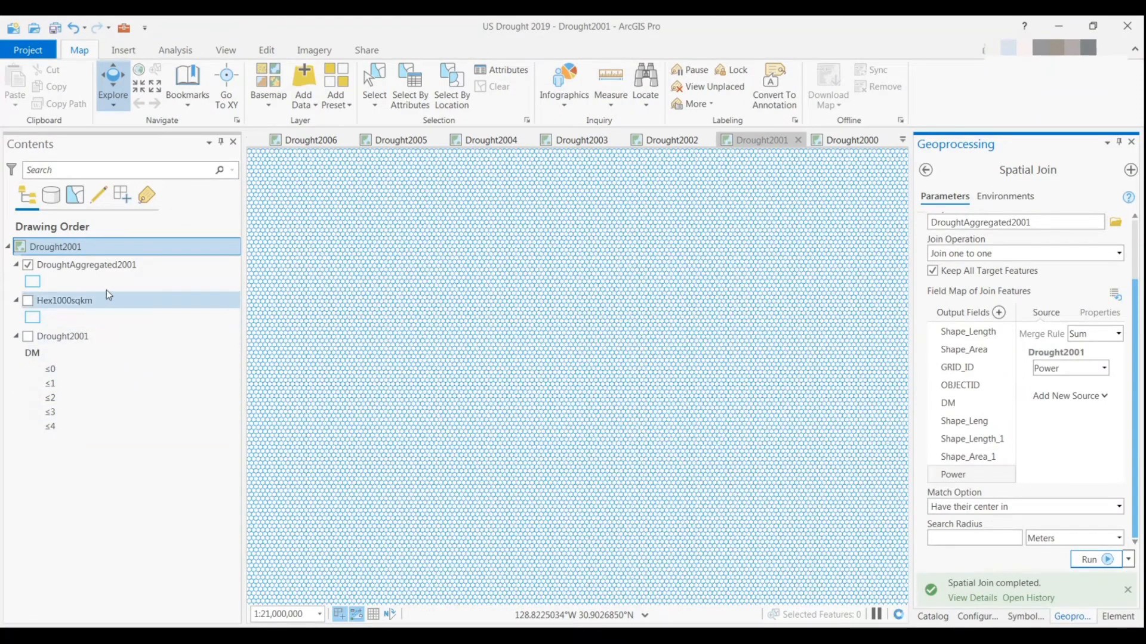
Change the DroughtAggregated2001 layer's primary symbology to Graduated Symbols.
click(96, 265)
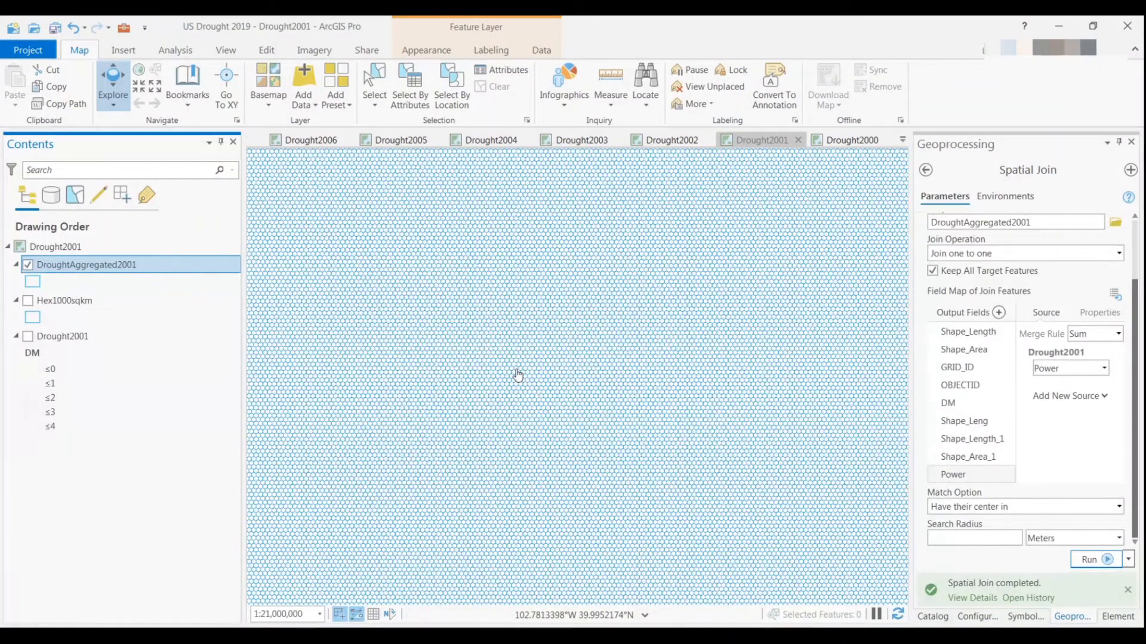
right_click(86, 266)
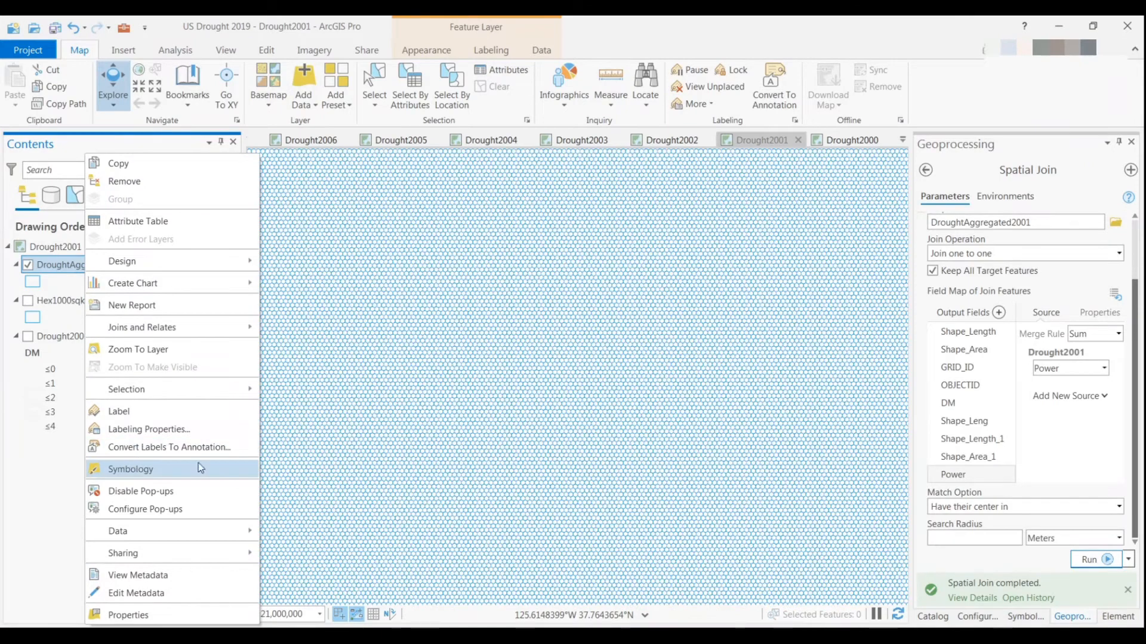
click(130, 466)
click(1044, 221)
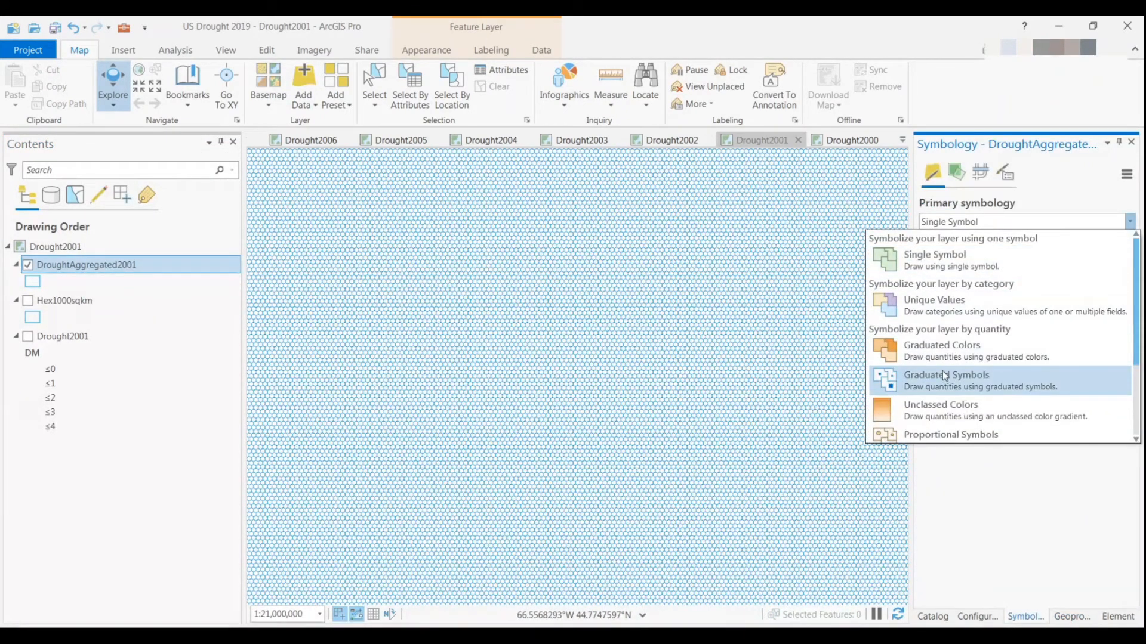
click(976, 381)
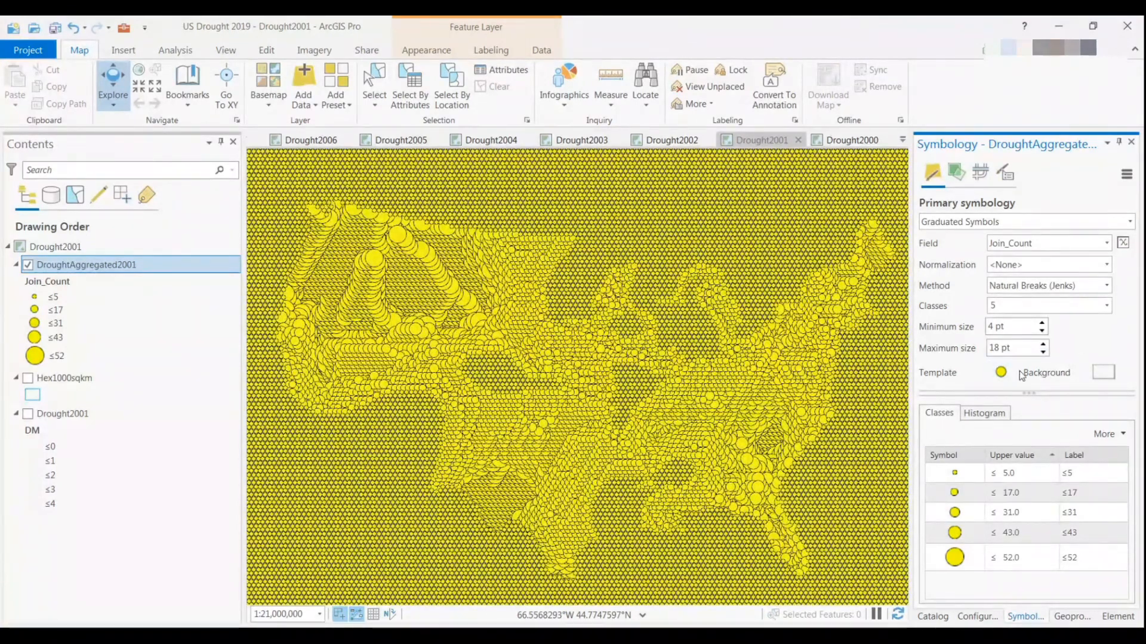
Use the Hexagon 1 symbol as the template for the graduated symbols.
click(1004, 374)
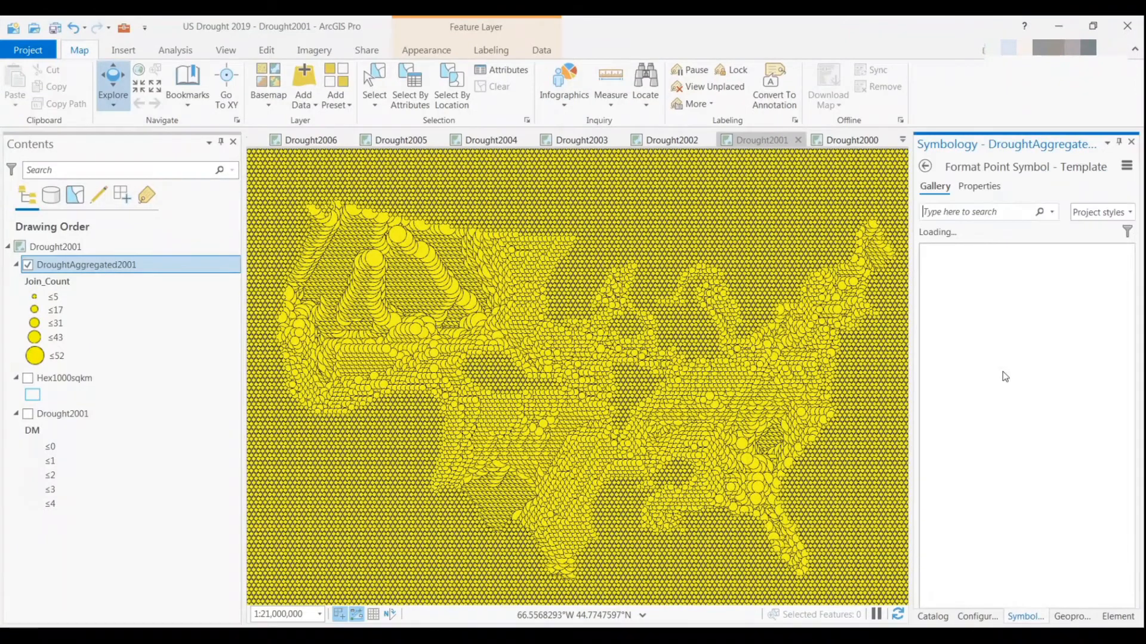
scroll(1036, 426, down, 5)
scroll(1037, 428, down, 3)
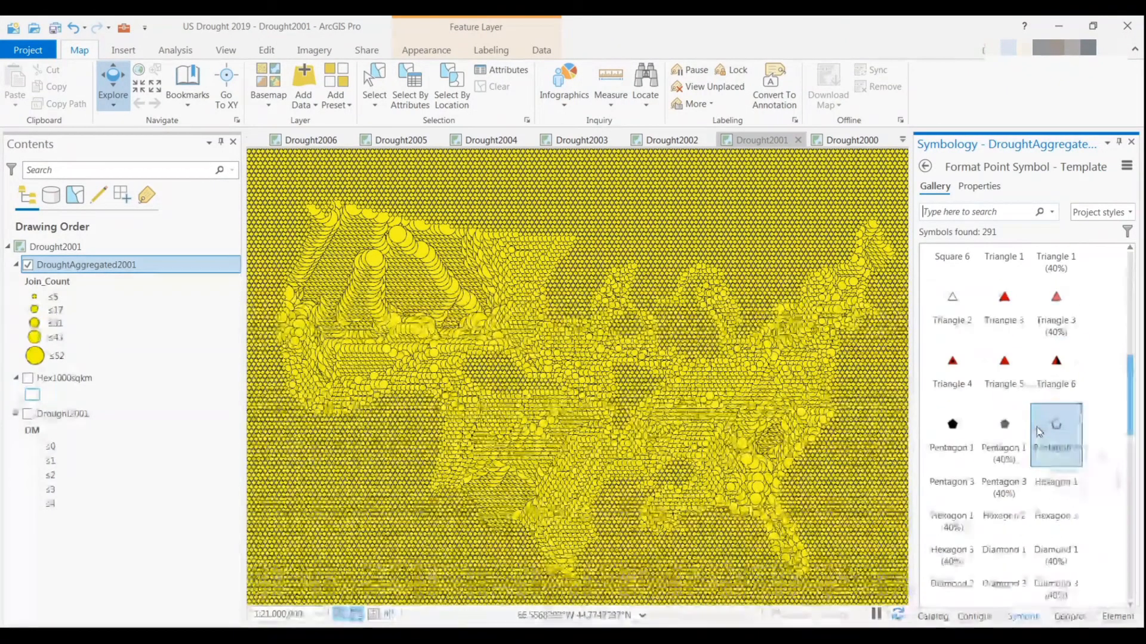
click(1057, 455)
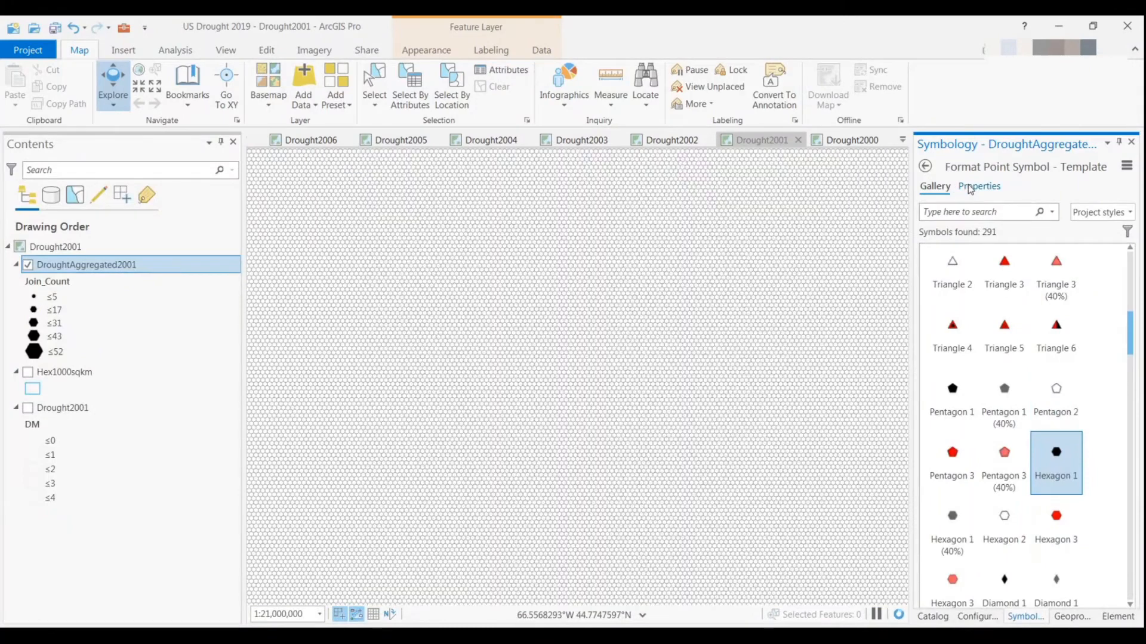
Rotate the template's hexagon shape marker by 90° and apply the change.
click(969, 189)
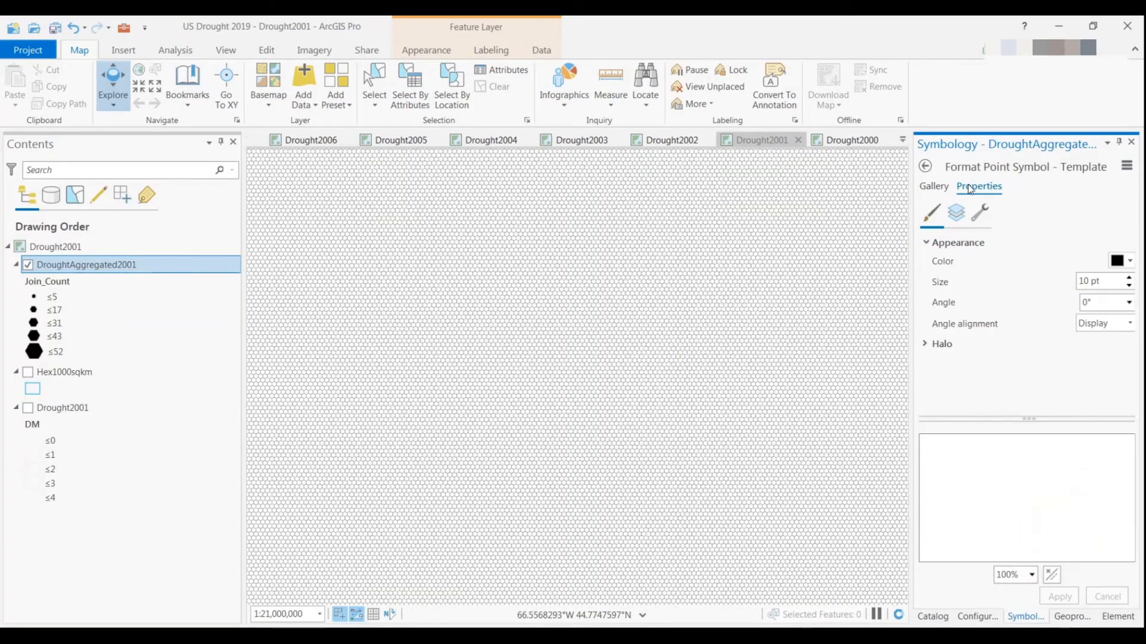
click(959, 214)
scroll(980, 316, down, 3)
scroll(1032, 503, up, 10)
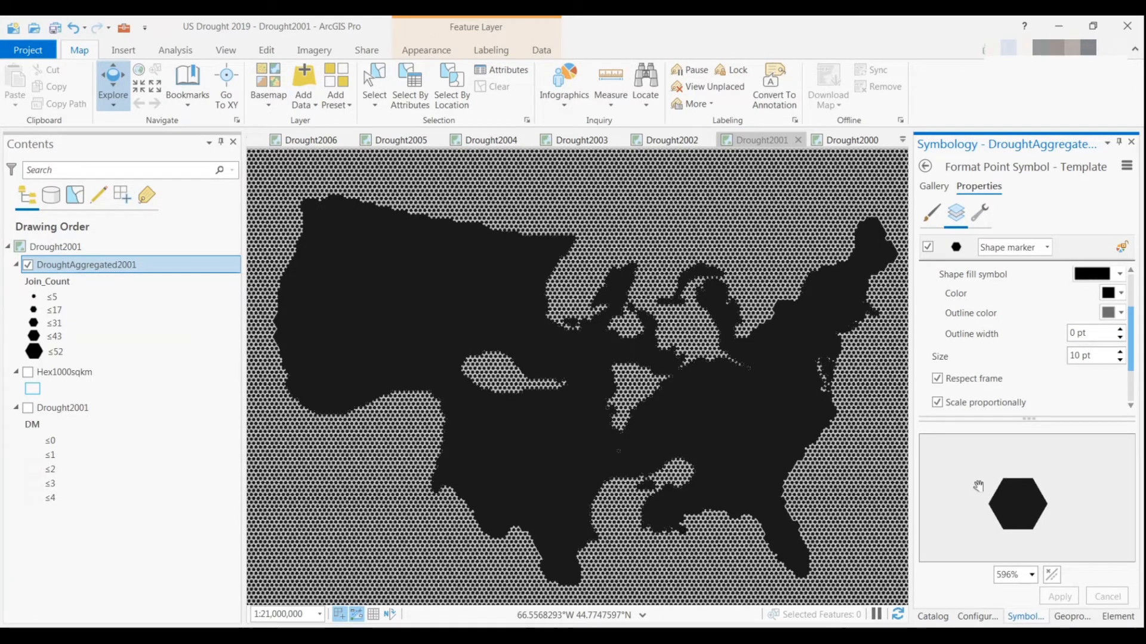
scroll(983, 358, down, 2)
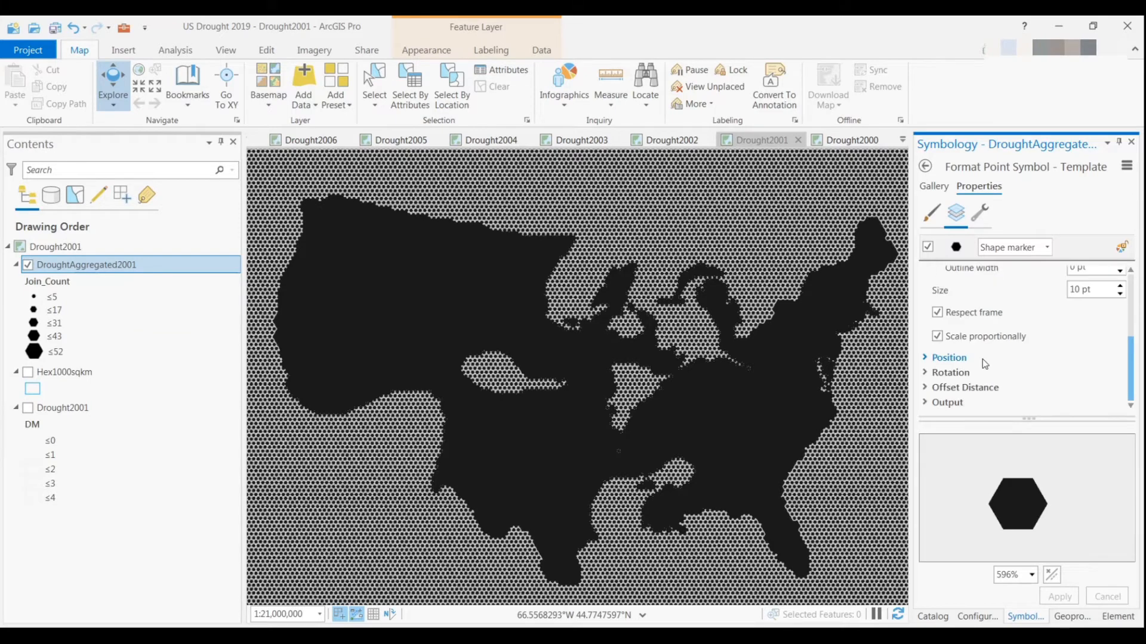
click(959, 375)
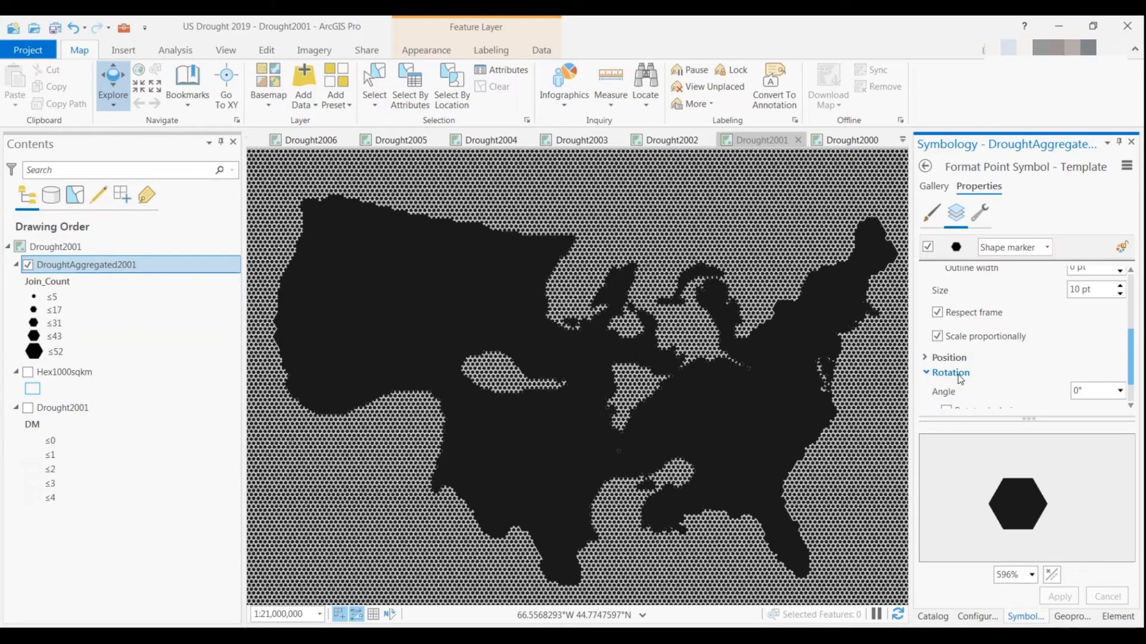
click(1120, 391)
click(1097, 447)
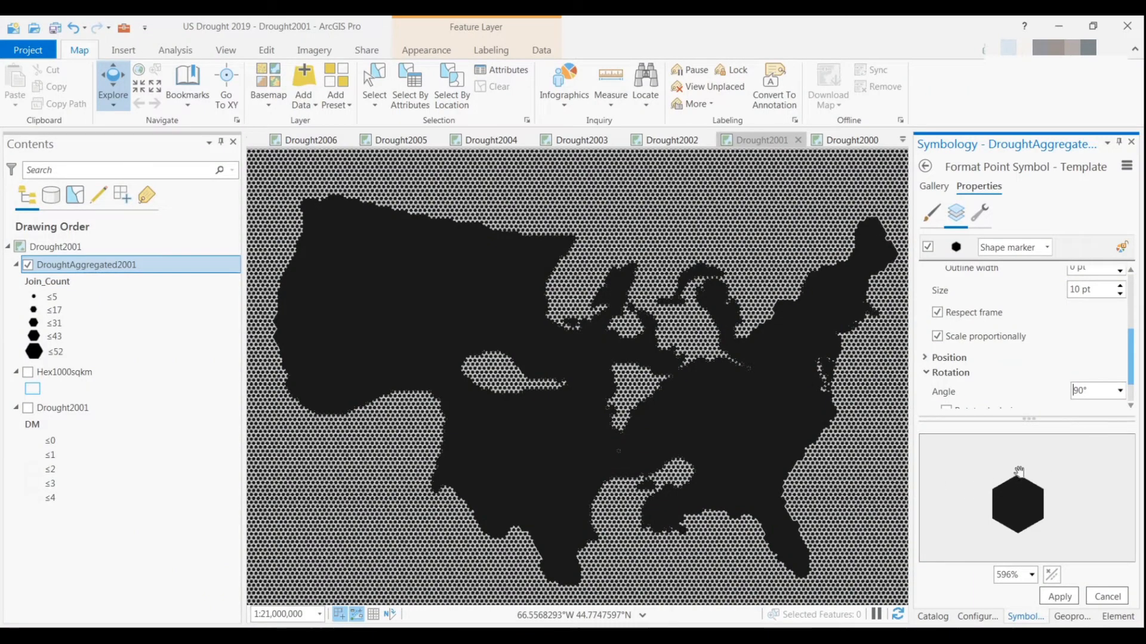
click(1067, 594)
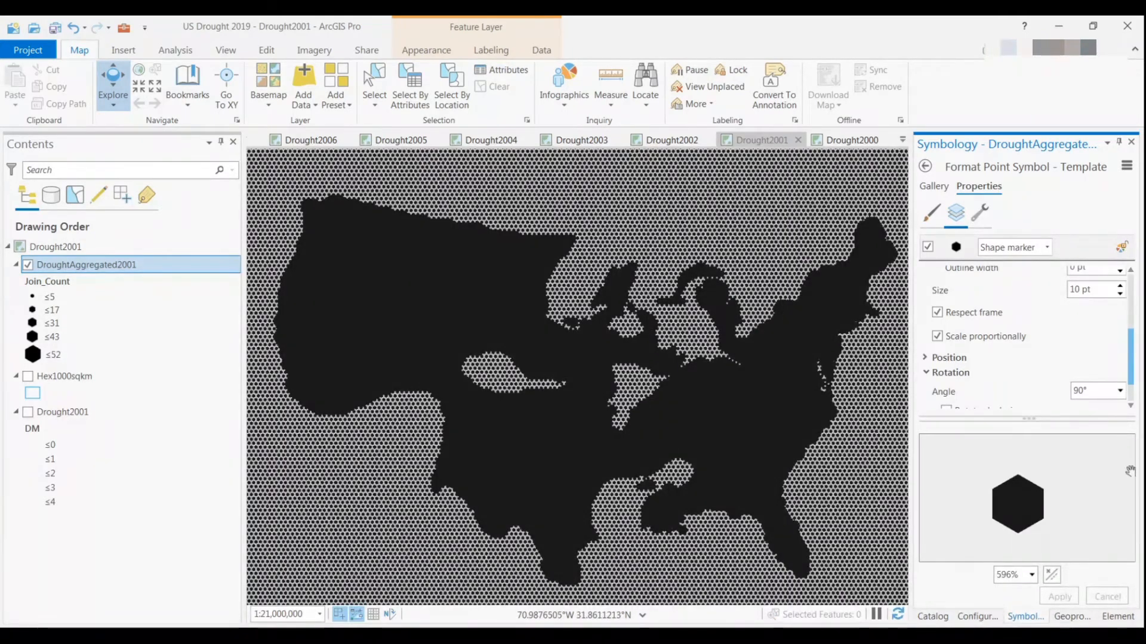
Set the graduated symbols' minimum size to 2 pt and maximum size to 7 pt.
click(926, 169)
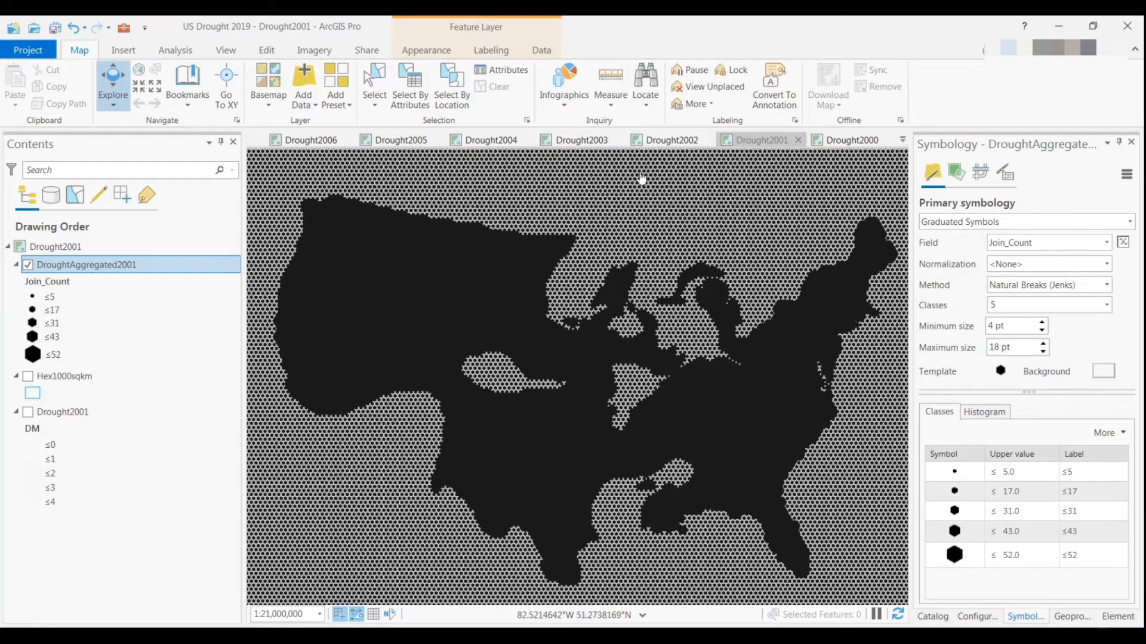
click(1042, 331)
click(1043, 331)
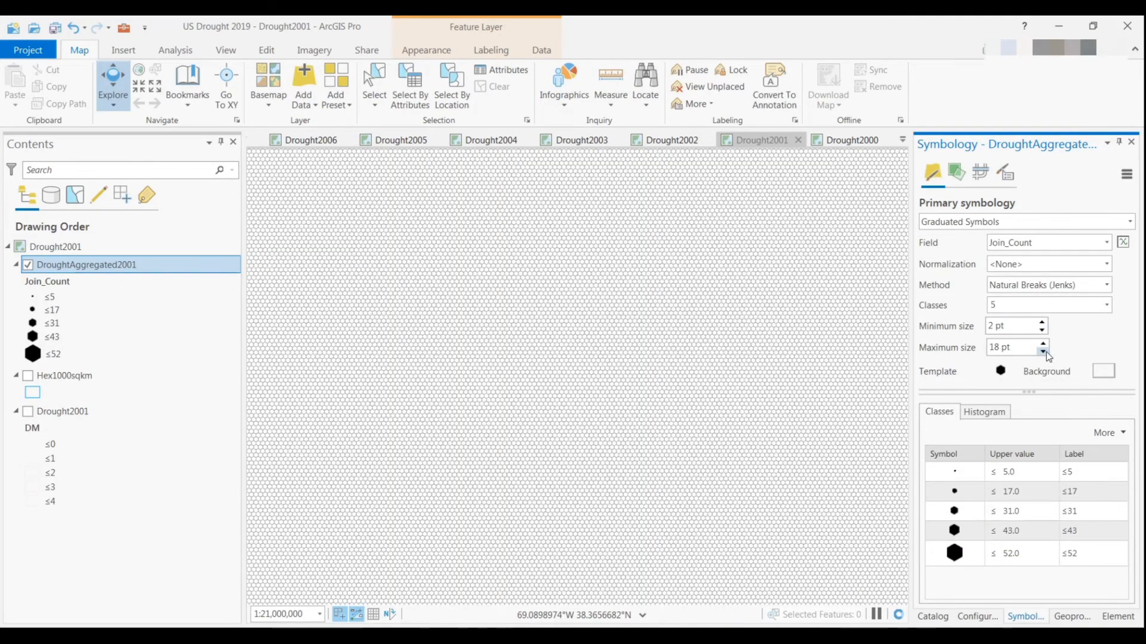
click(1043, 351)
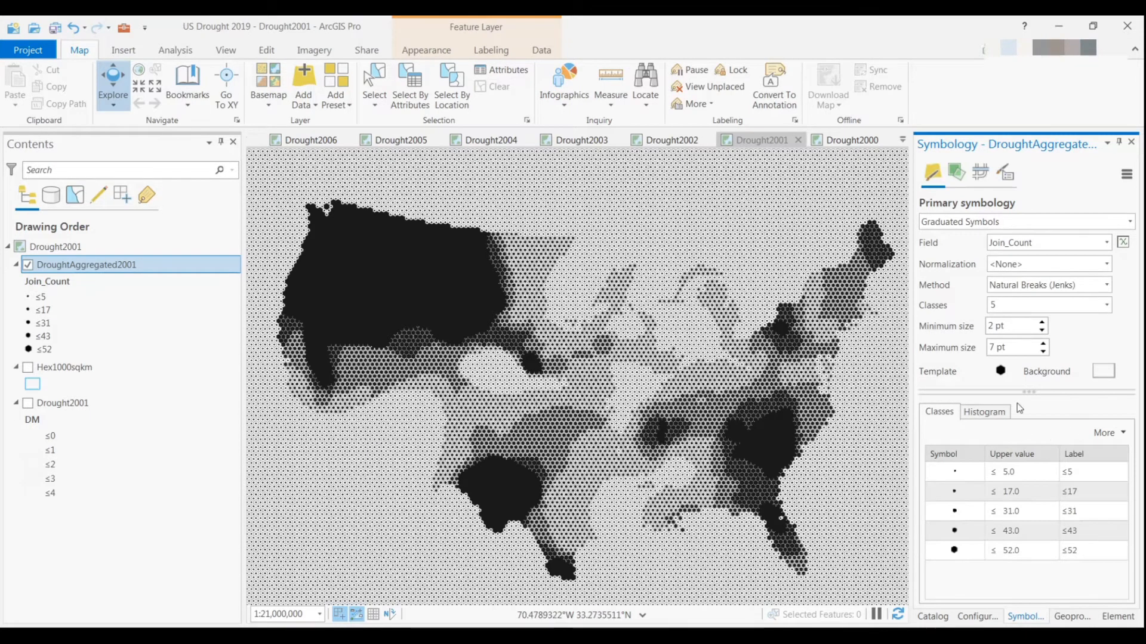
Disable the solid stroke and solid fill of the graduated symbols' background and apply the change.
click(1103, 374)
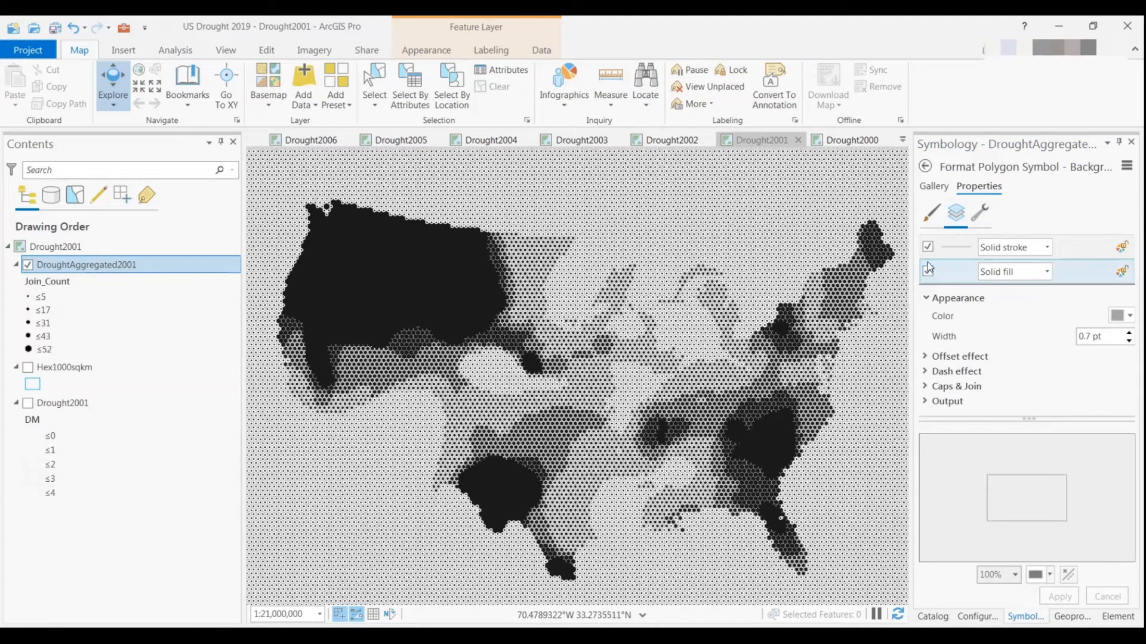
click(927, 247)
click(927, 273)
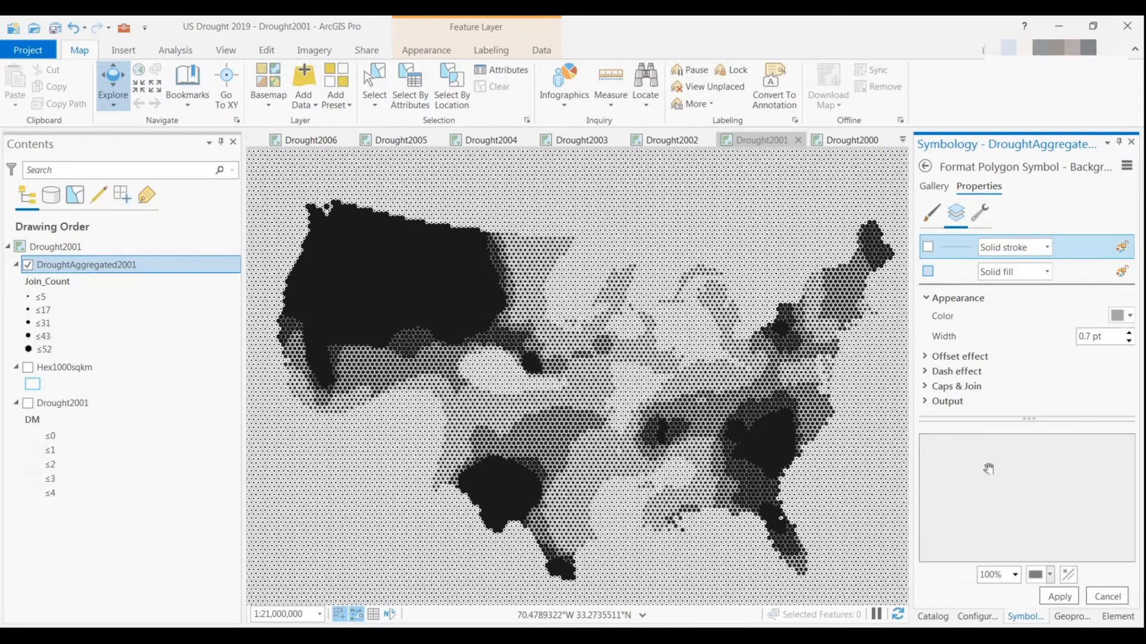
click(1057, 600)
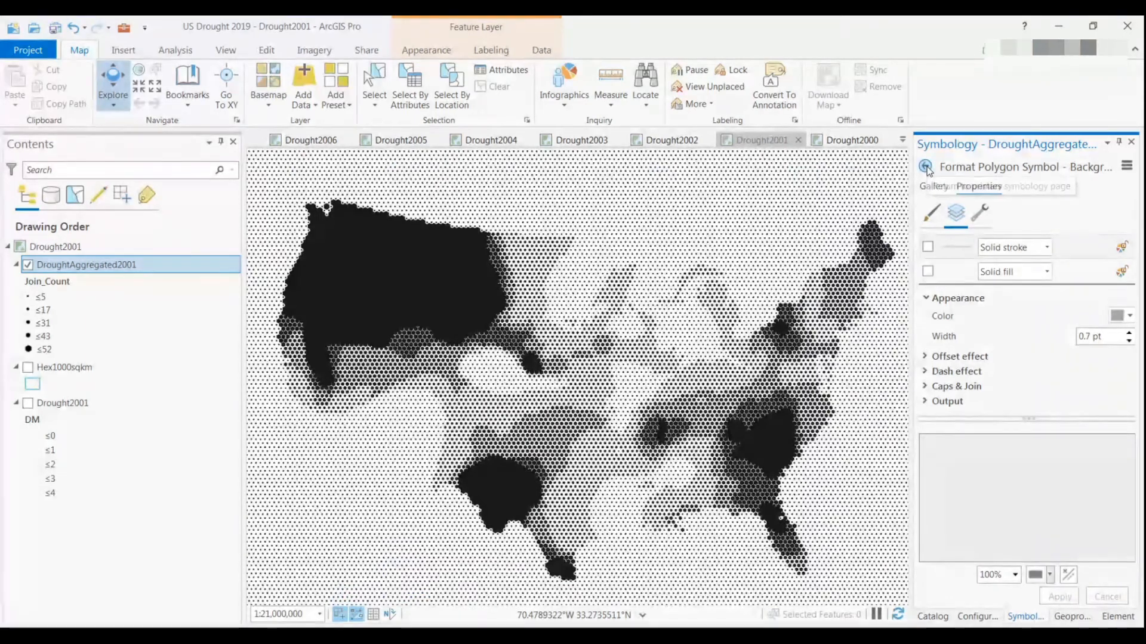
click(925, 166)
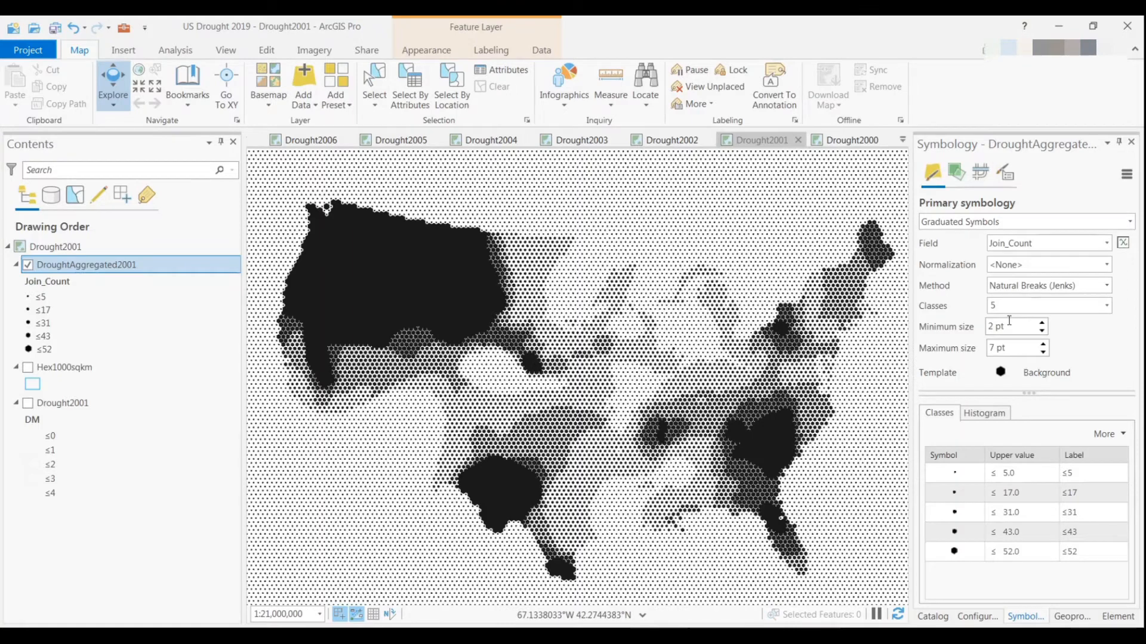
Classify the DroughtAggregated2001 symbols by Equal Interval with 20 classes.
click(1107, 288)
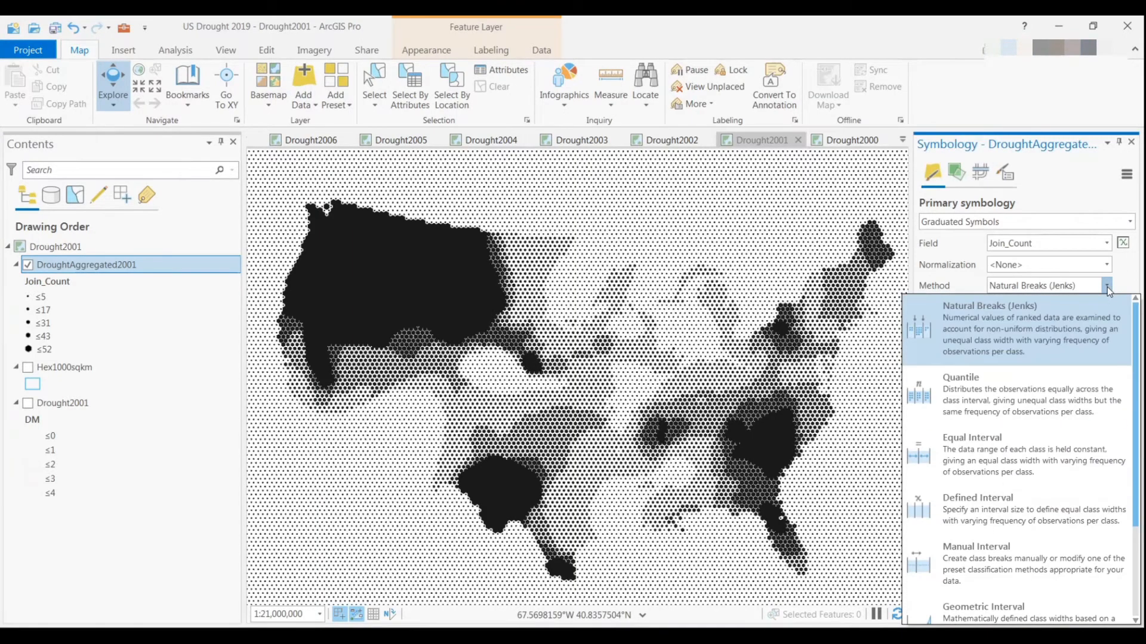
click(1026, 435)
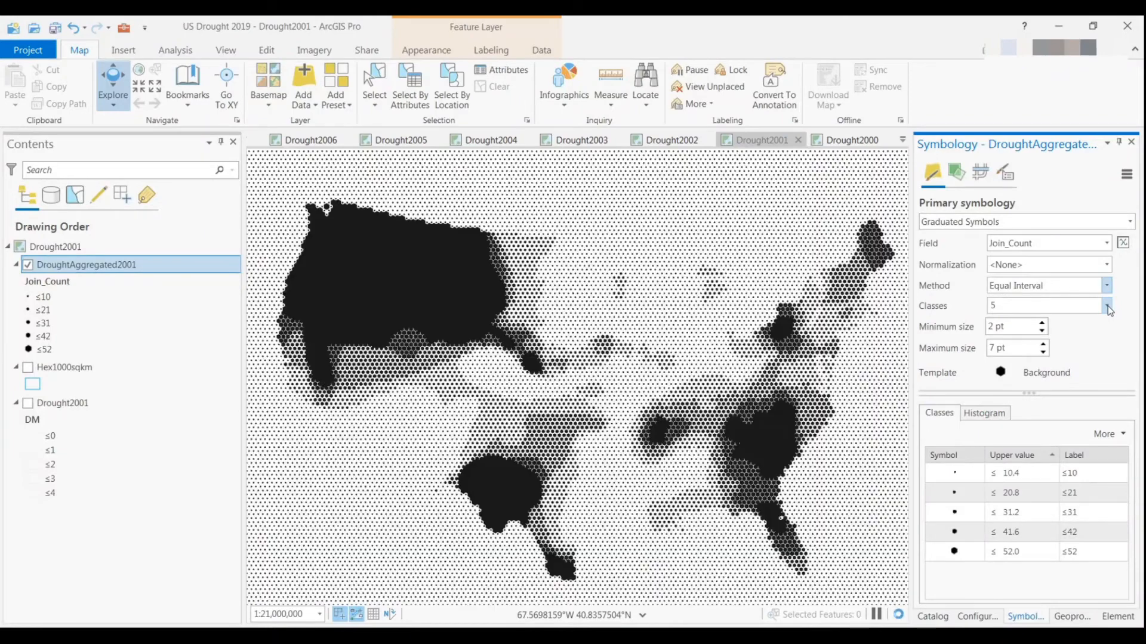
click(1107, 307)
scroll(1034, 457, down, 2)
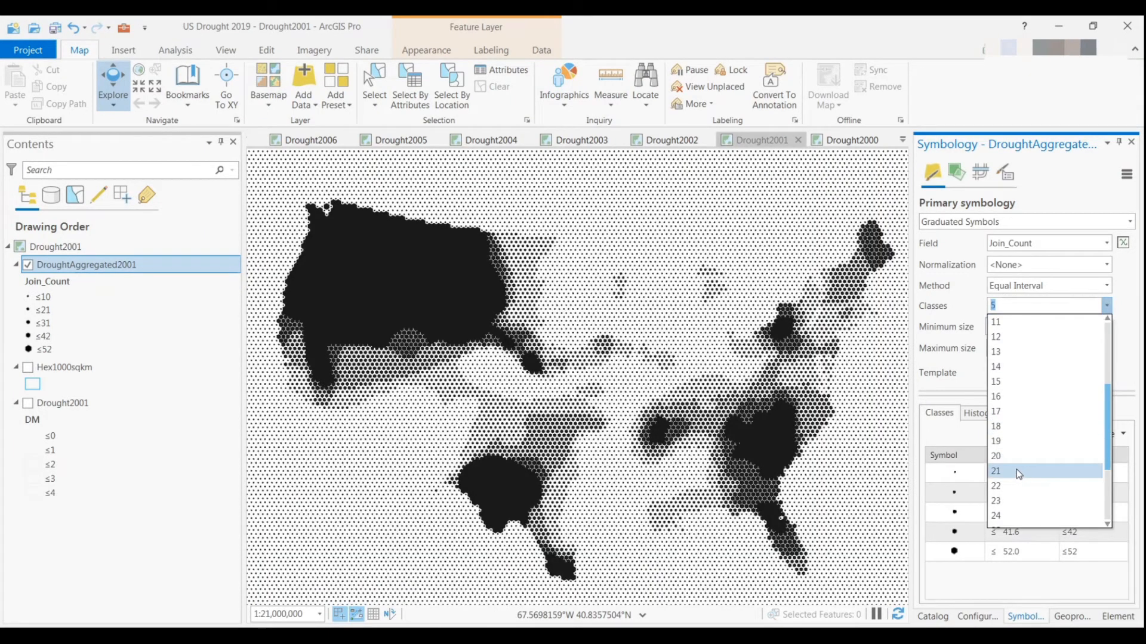
click(1011, 457)
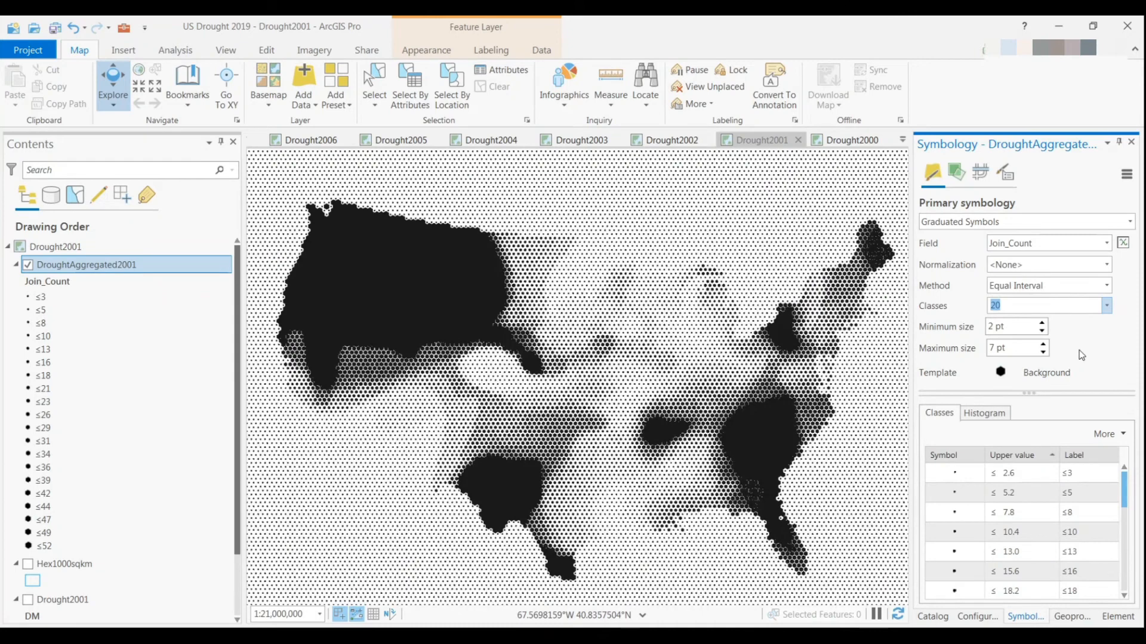
click(1097, 342)
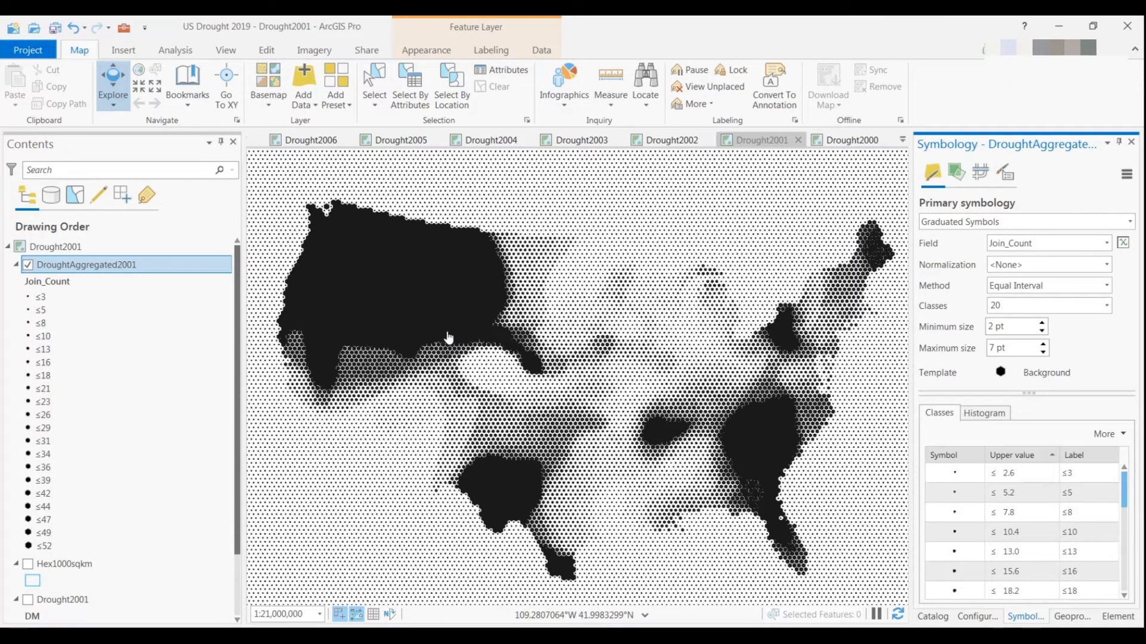
Add a definition query to DroughtAggregated2001 where Join_Count is not equal to 0, and save the project.
right_click(93, 262)
click(137, 615)
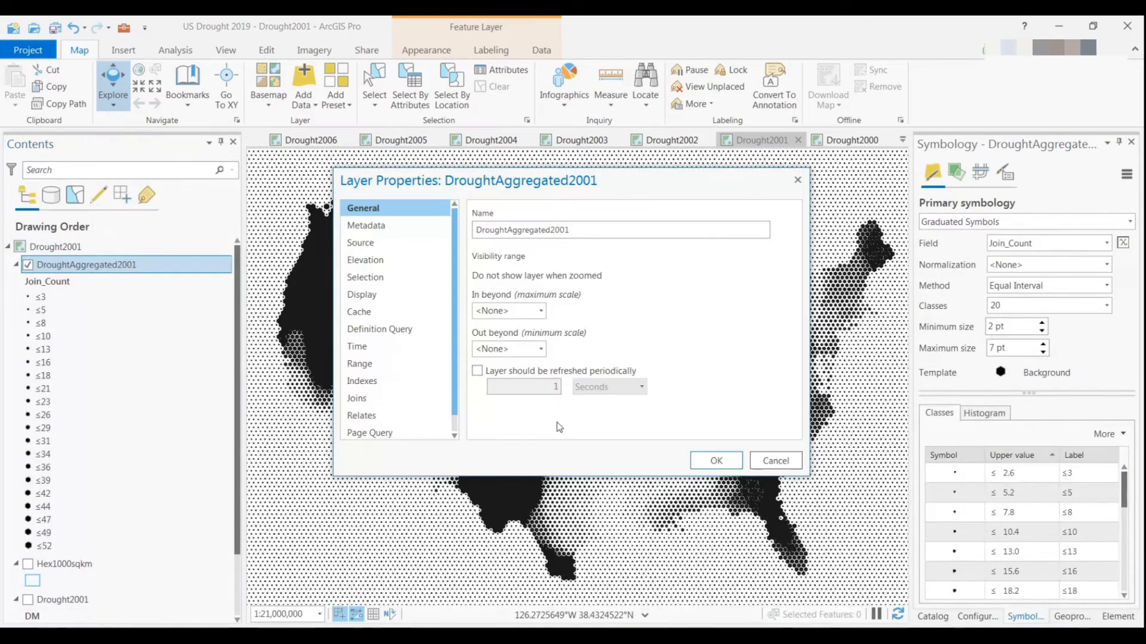
click(372, 331)
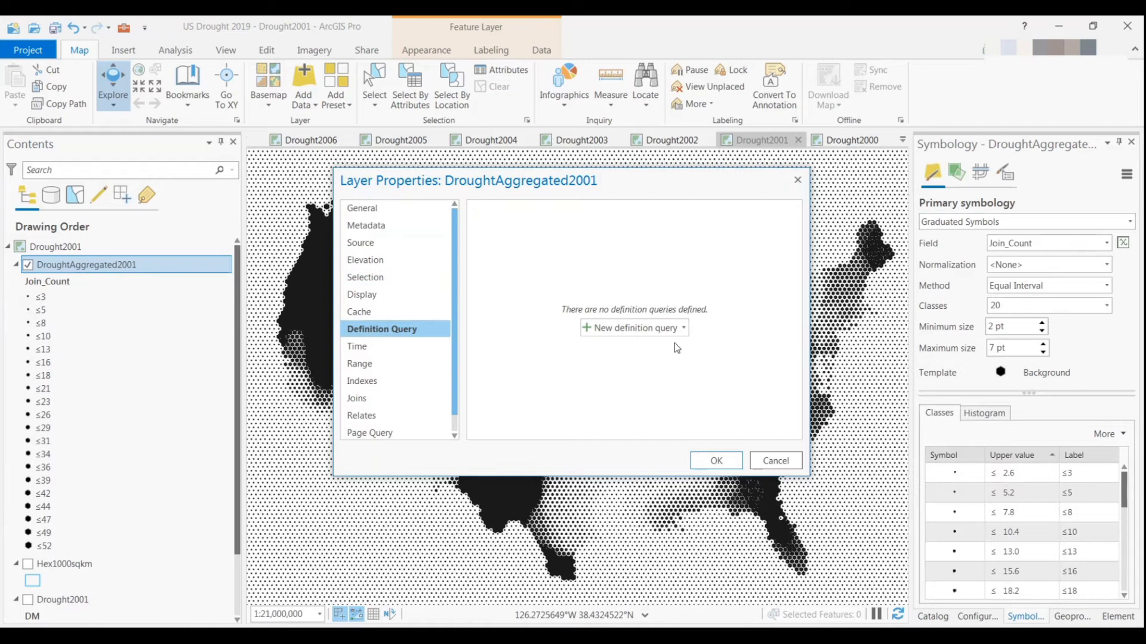
click(657, 328)
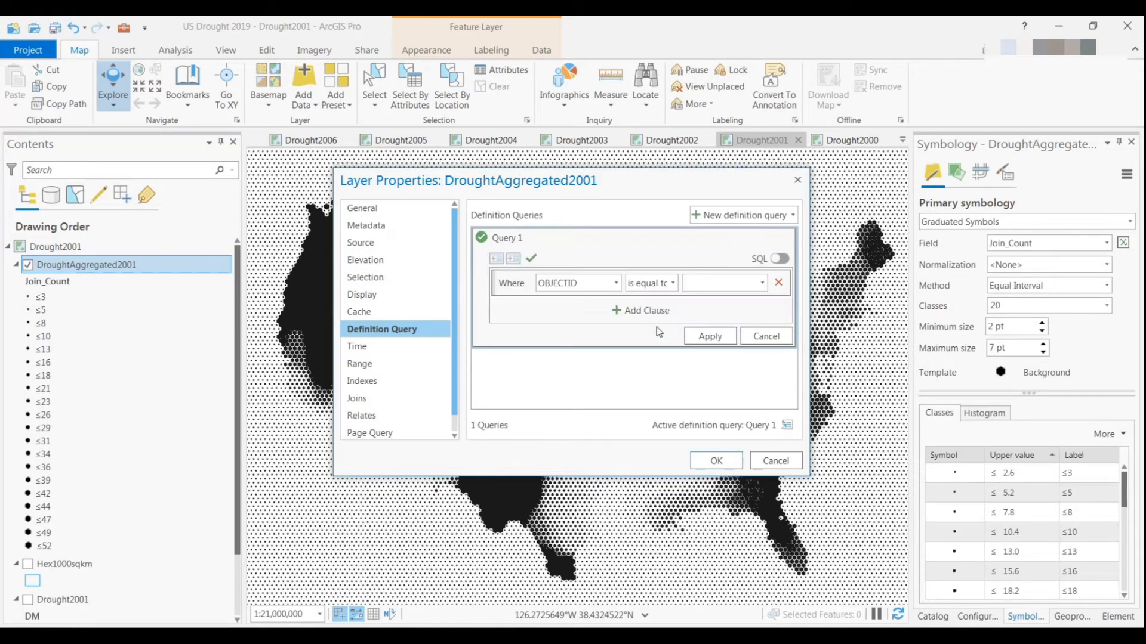
click(616, 282)
click(577, 316)
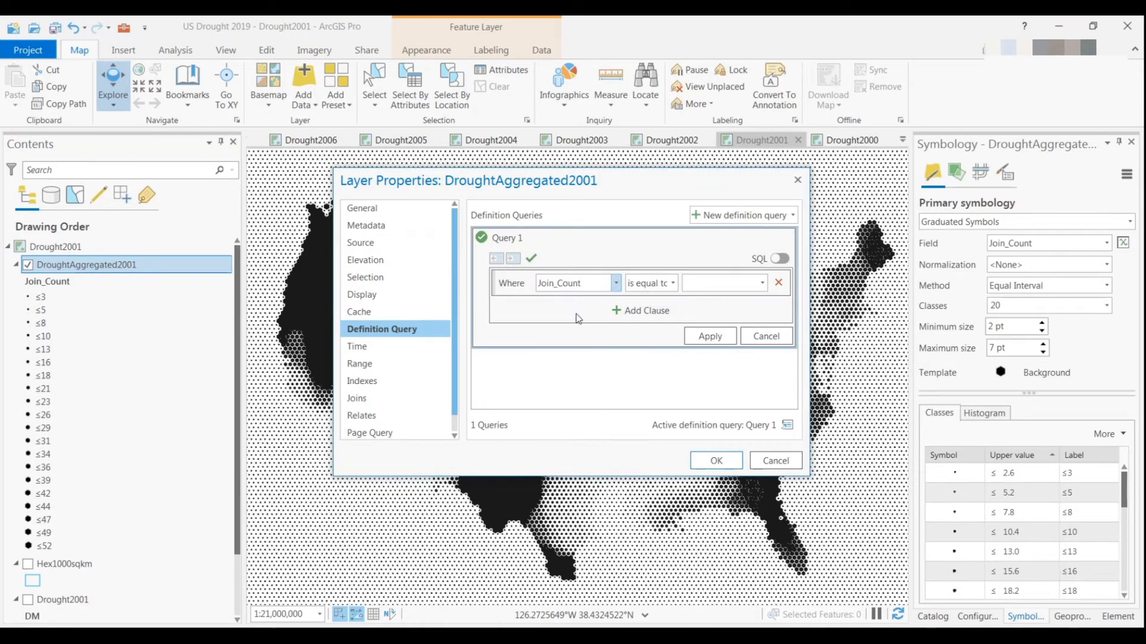
click(673, 283)
click(674, 315)
click(696, 284)
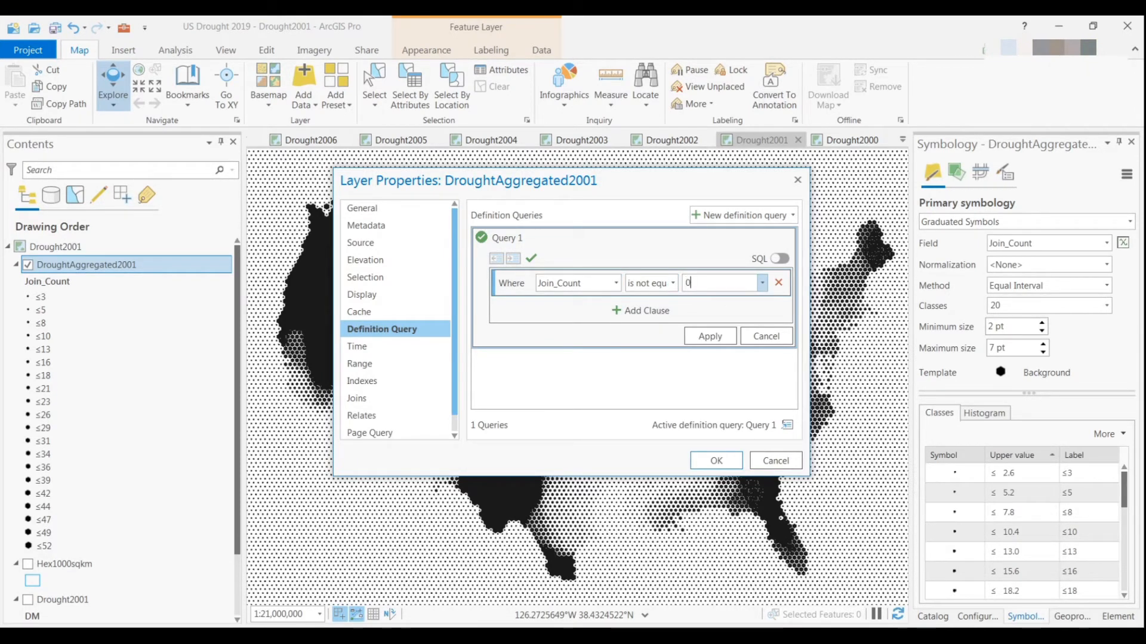
click(709, 336)
click(711, 461)
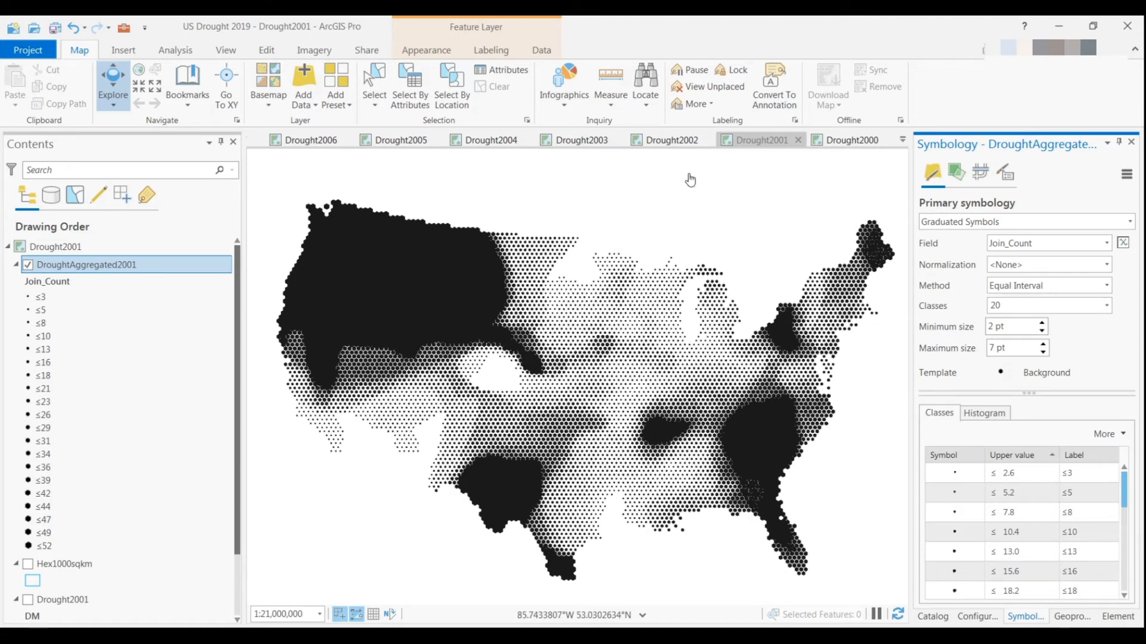
click(54, 31)
Vary the color of the DroughtAggregated2001 symbols by the Power field.
click(958, 174)
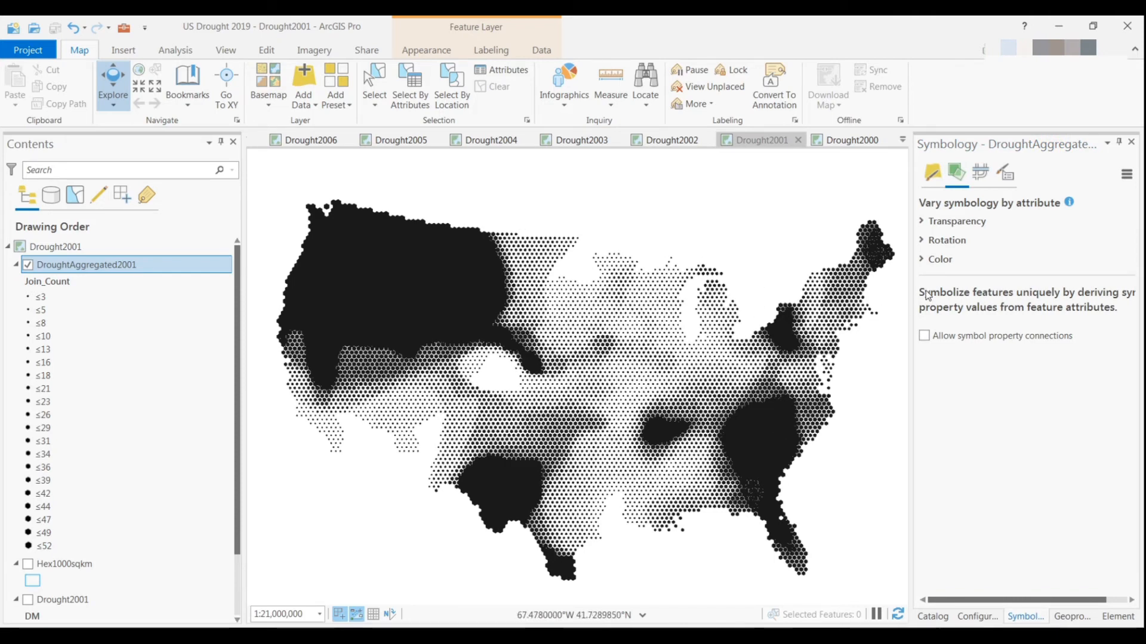
click(942, 260)
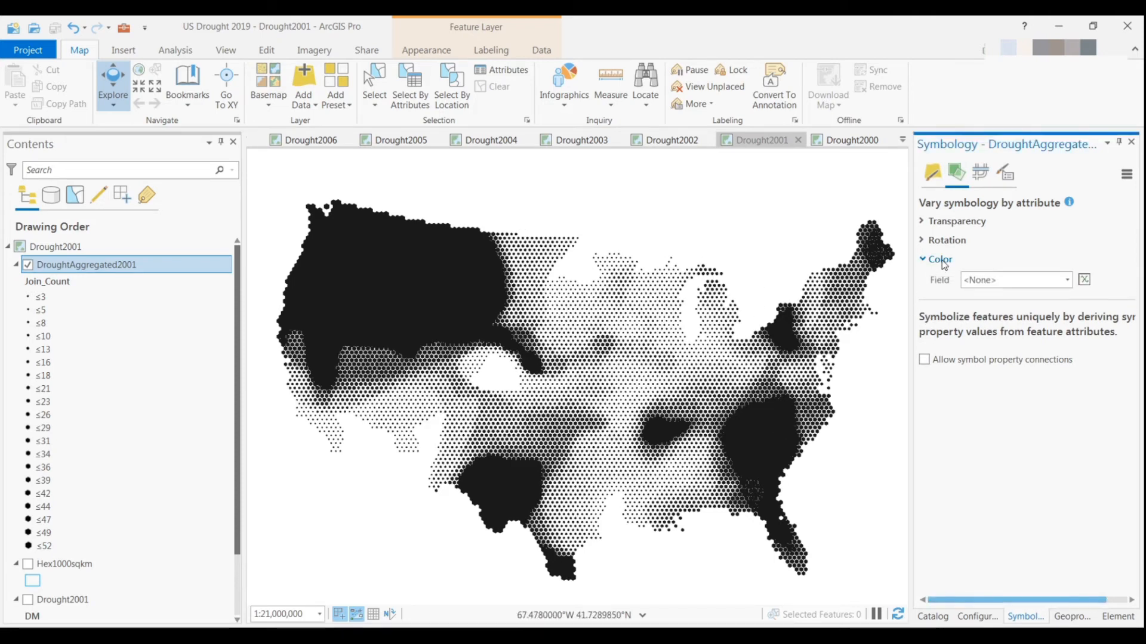
click(1066, 281)
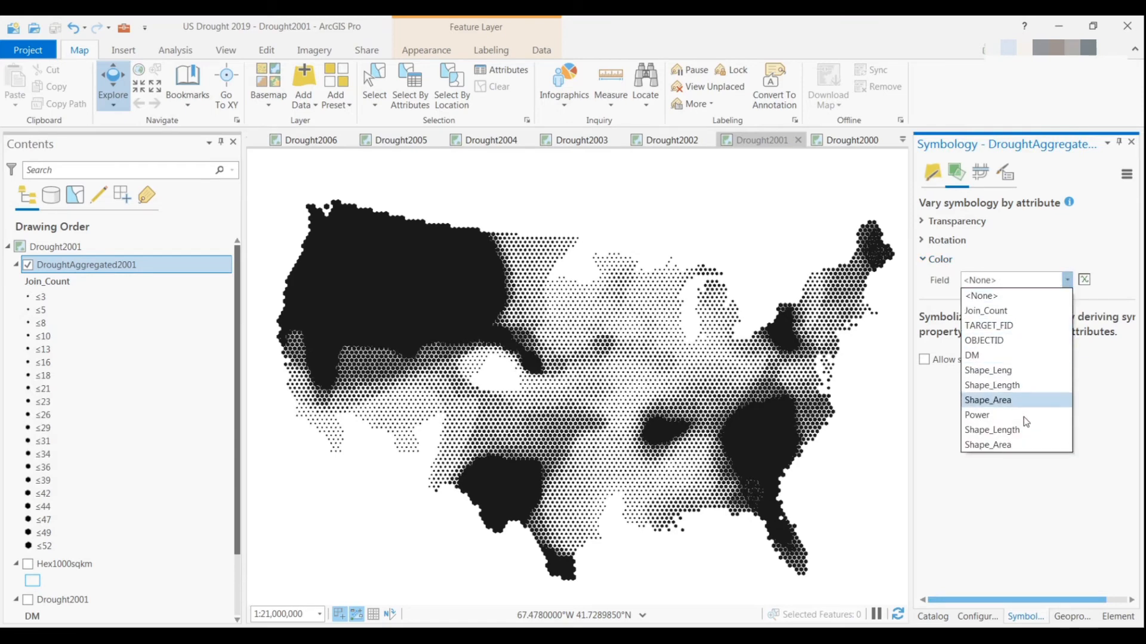
key(Escape)
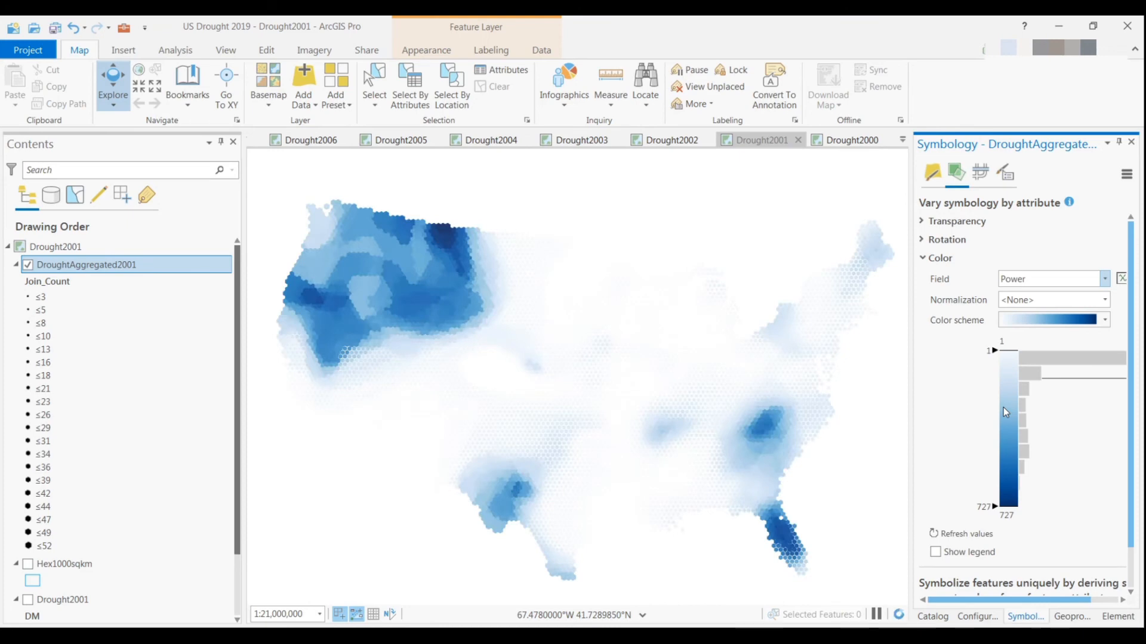
Apply the continuous yellow-orange-purple-black color scheme to the Power values and save the project.
click(1106, 321)
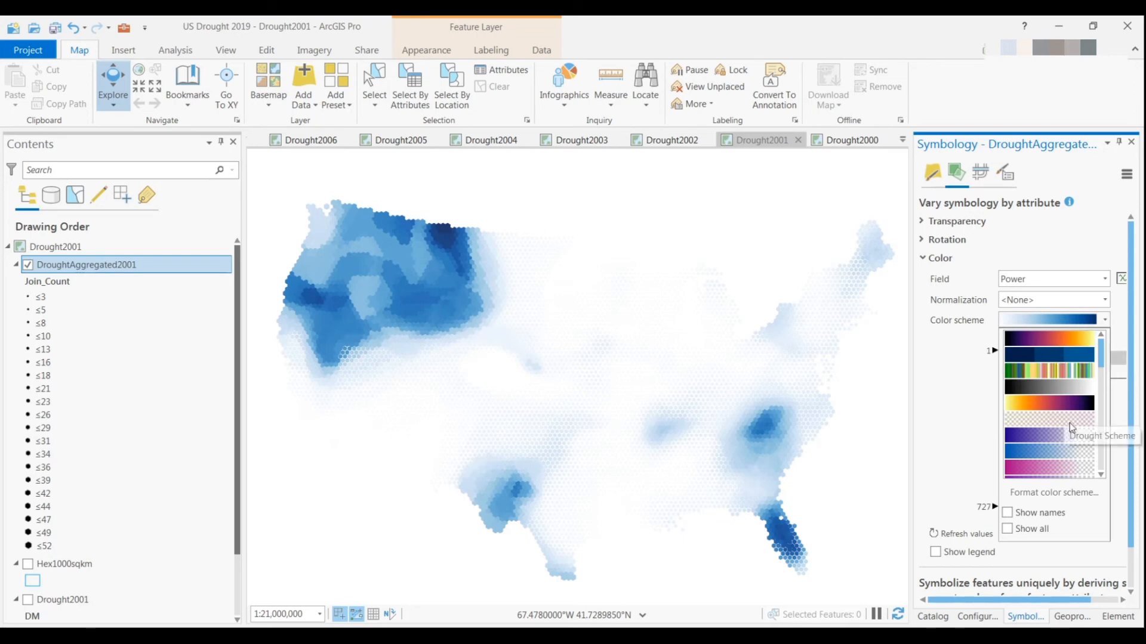
click(1069, 406)
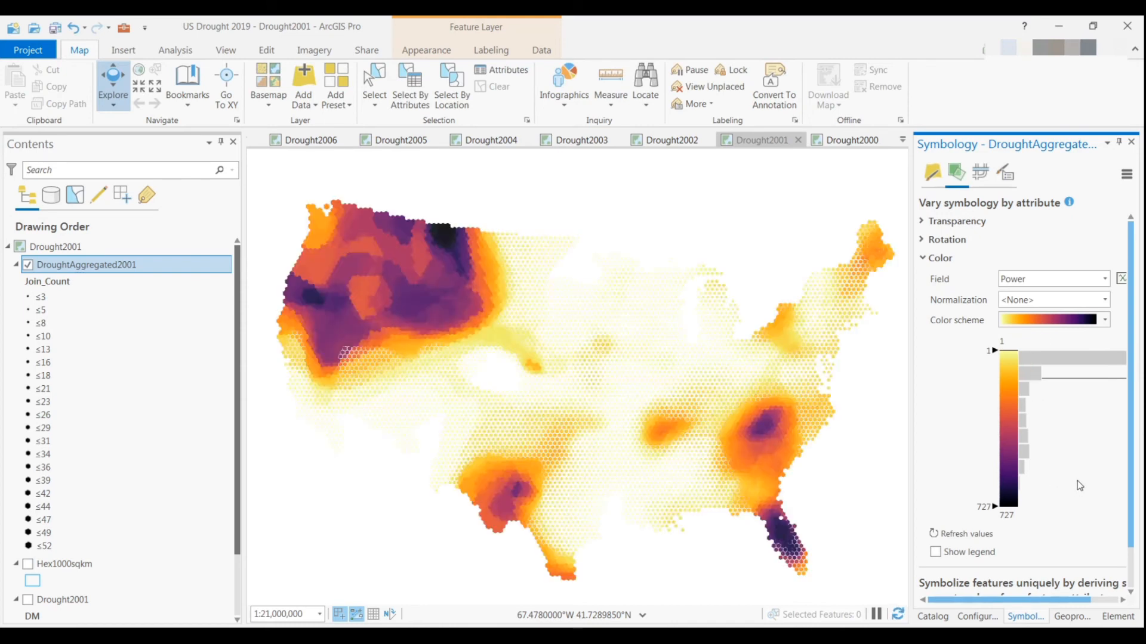
click(55, 28)
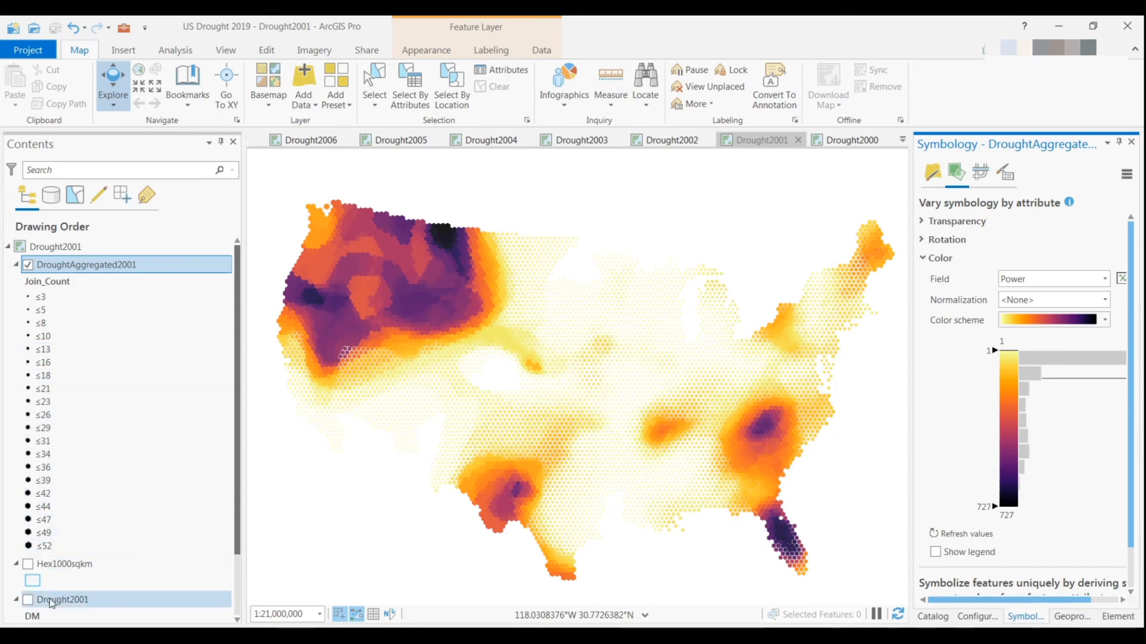
Show the Drought2001 layer in place of DroughtAggregated2001 and save the project.
click(28, 265)
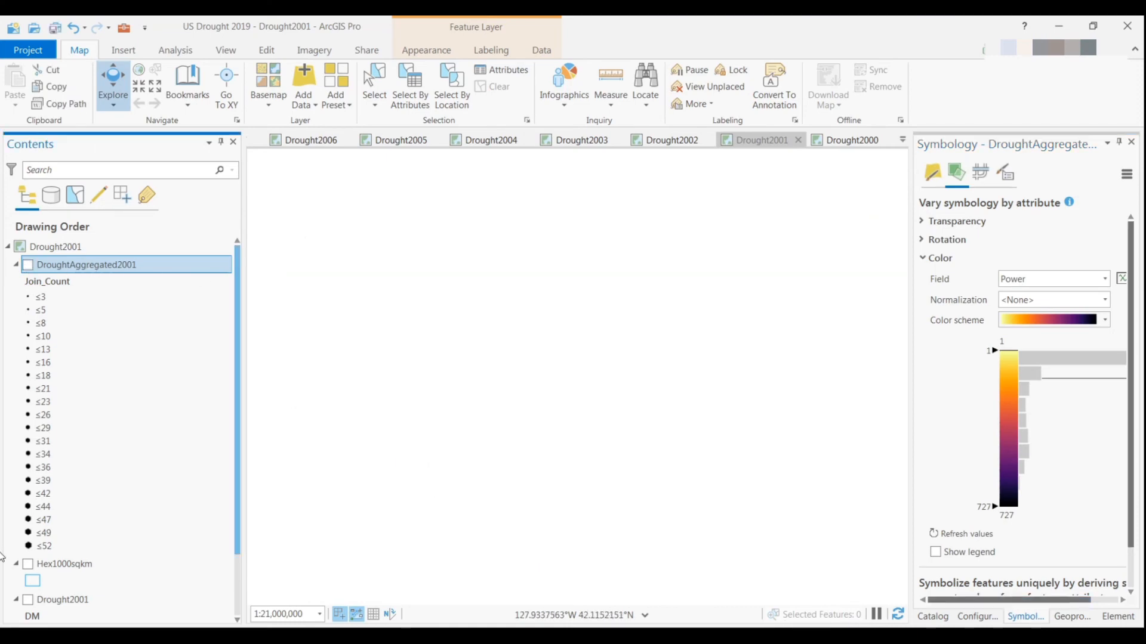
click(28, 599)
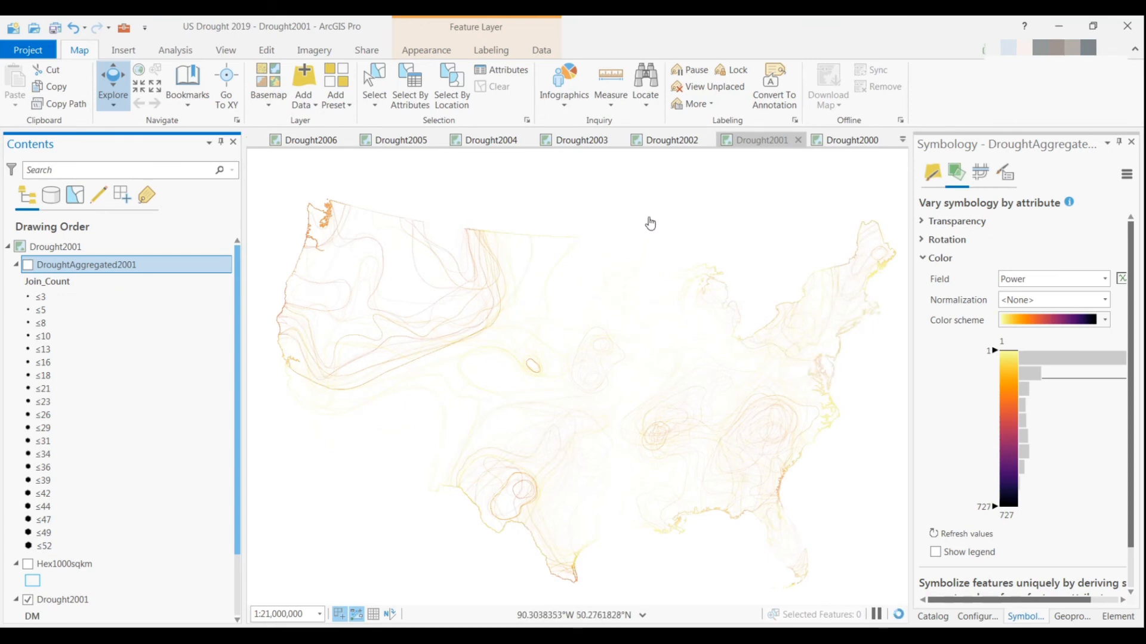
click(604, 145)
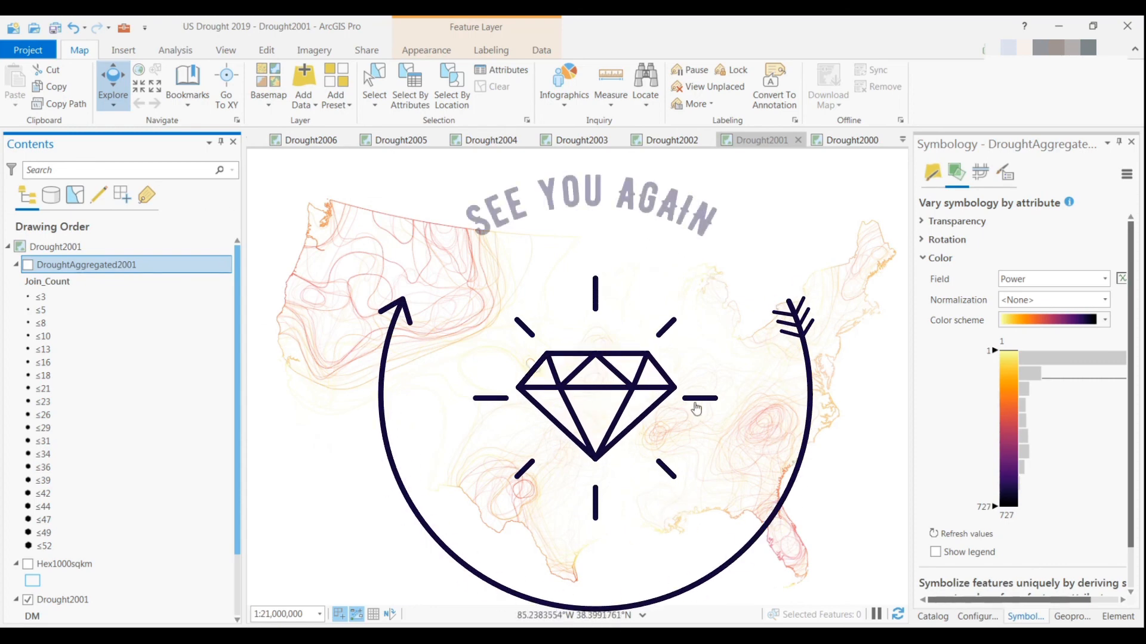
click(56, 29)
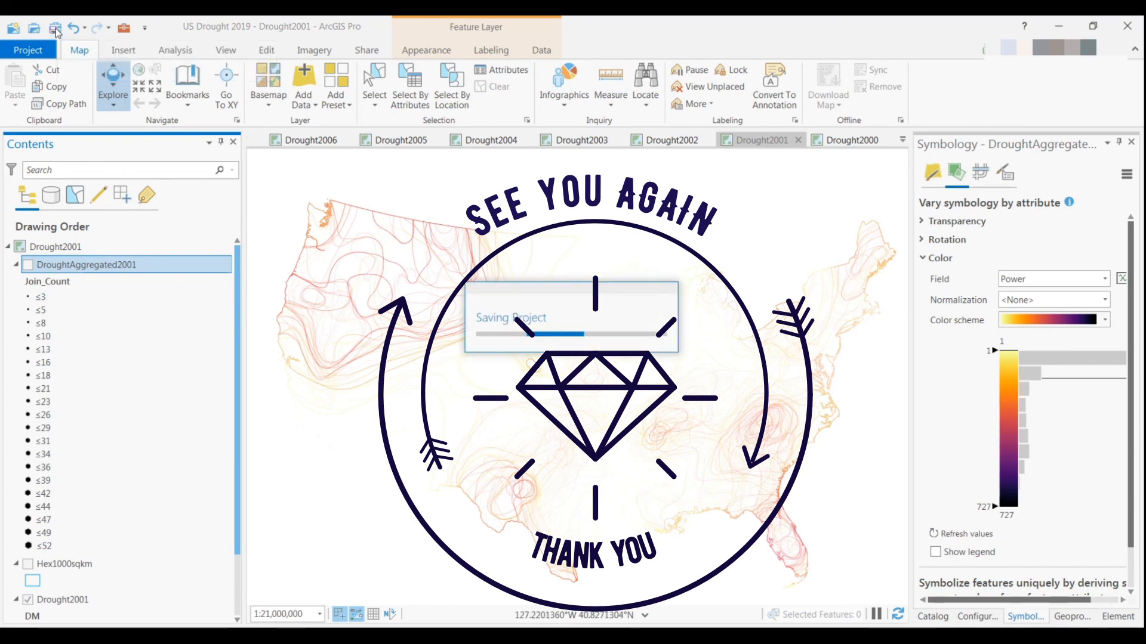